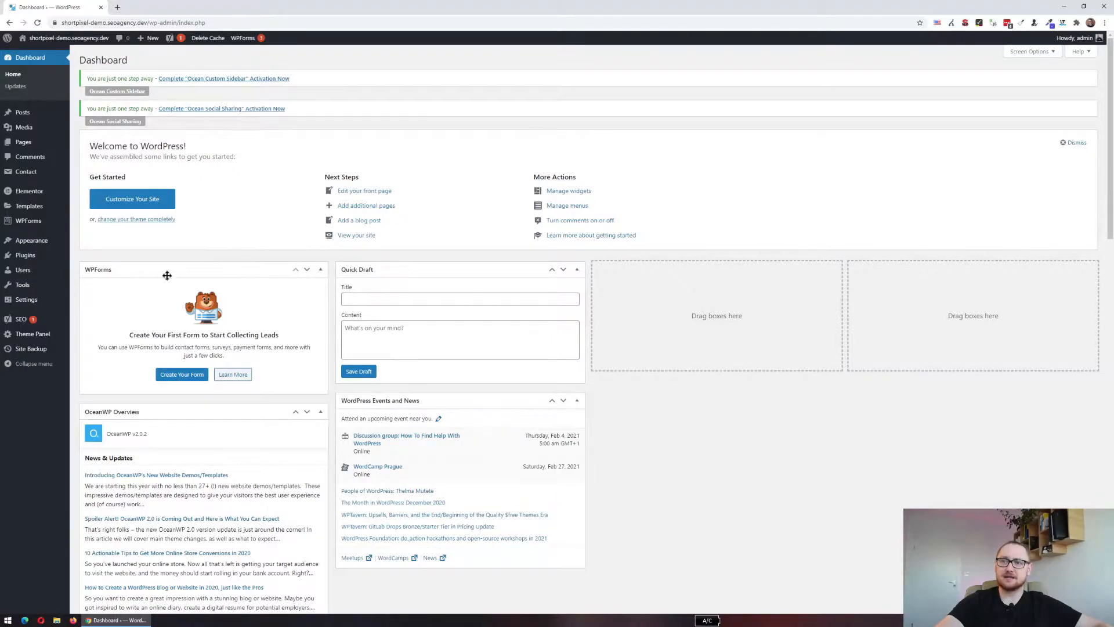
{"action": "scroll", "coordinate": [145, 290], "scroll_direction": "down", "scroll_amount": 2}
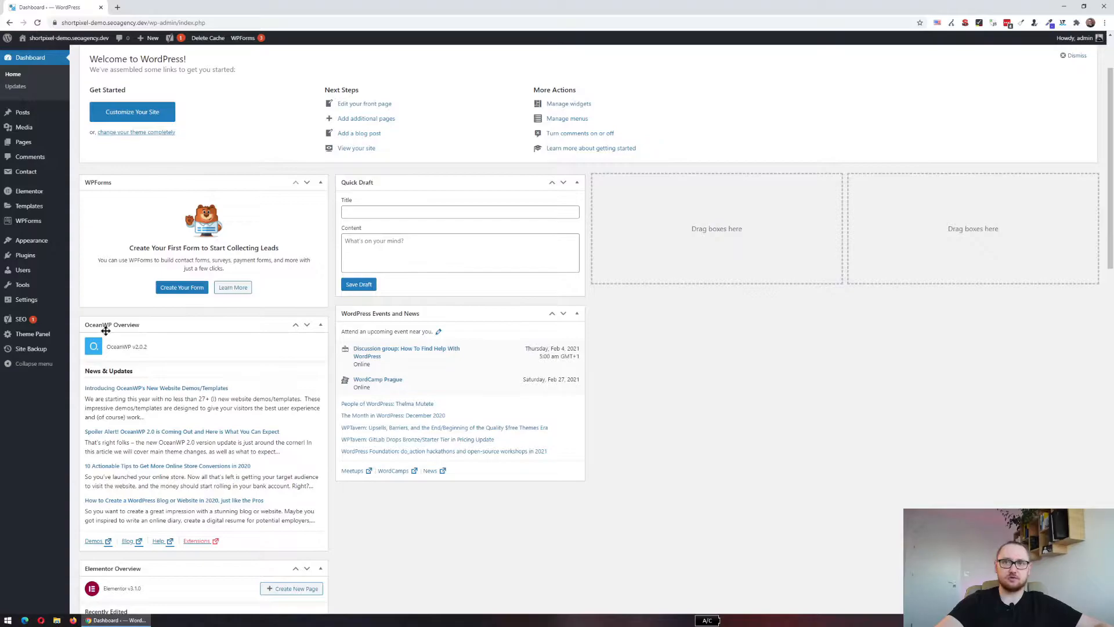
{"action": "mouse_move", "coordinate": [30, 339]}
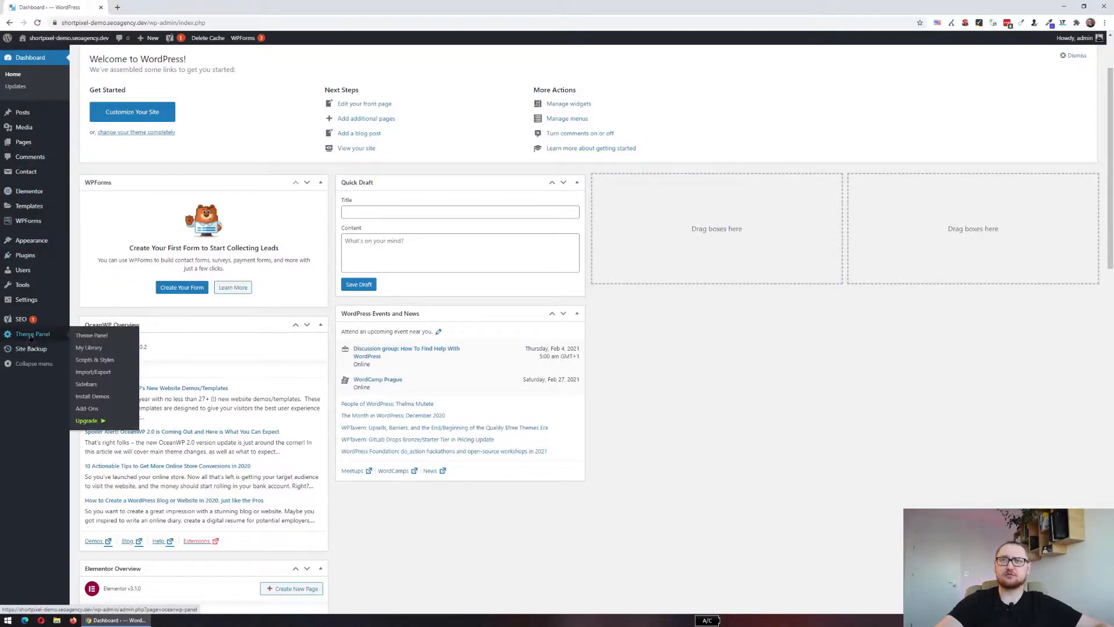
{"action": "mouse_move", "coordinate": [41, 252]}
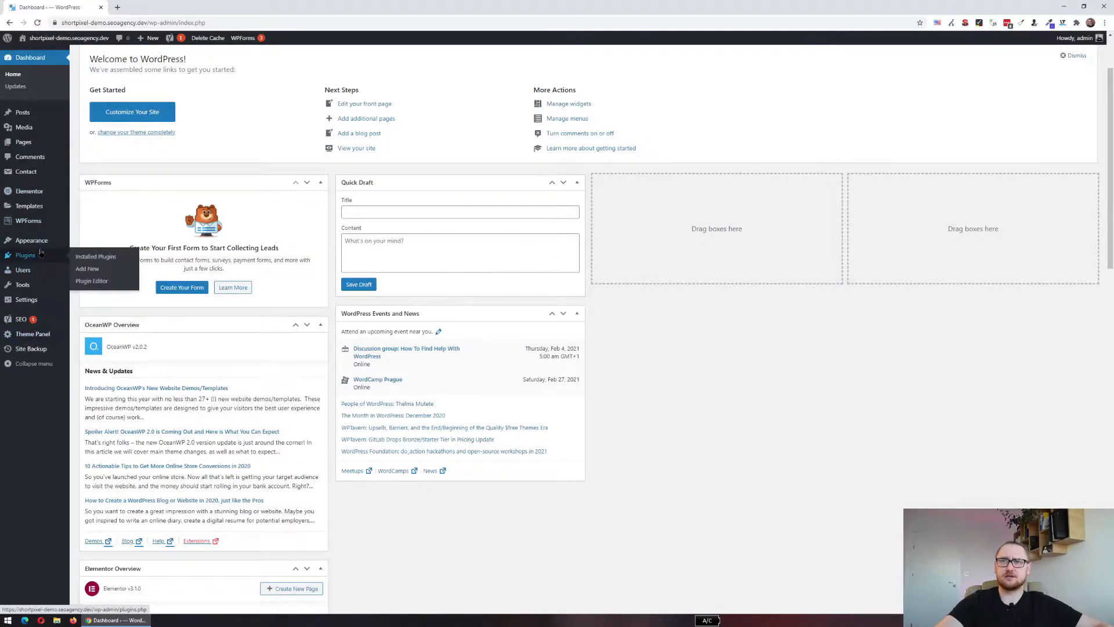
{"action": "left_click", "coordinate": [89, 271]}
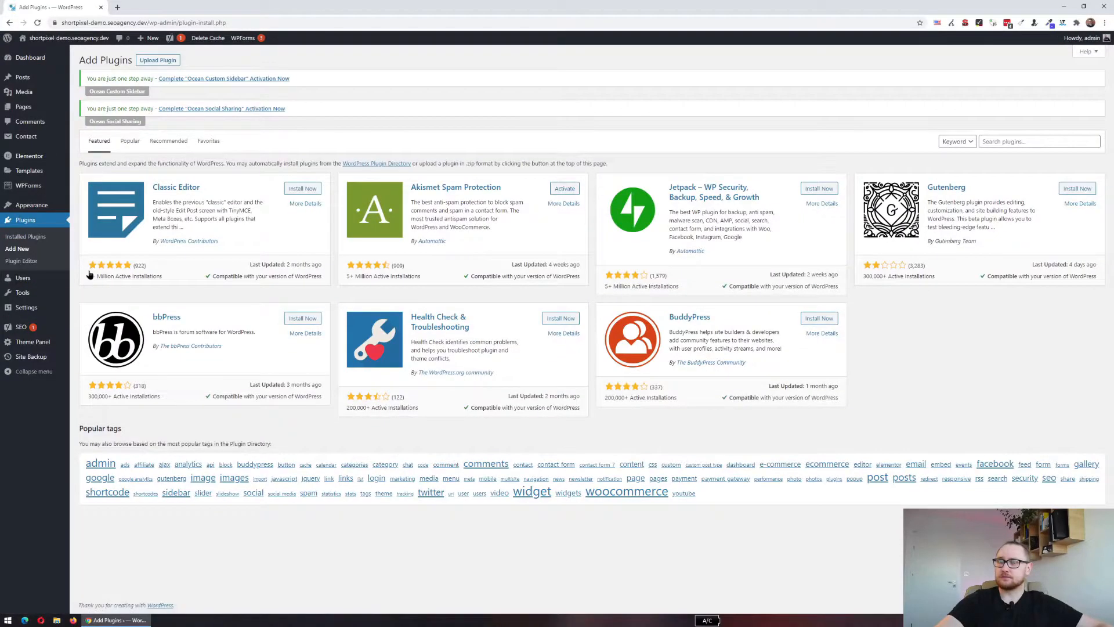
View the attachment details of the airplane wing image in the media library and close them.
{"action": "mouse_move", "coordinate": [35, 92]}
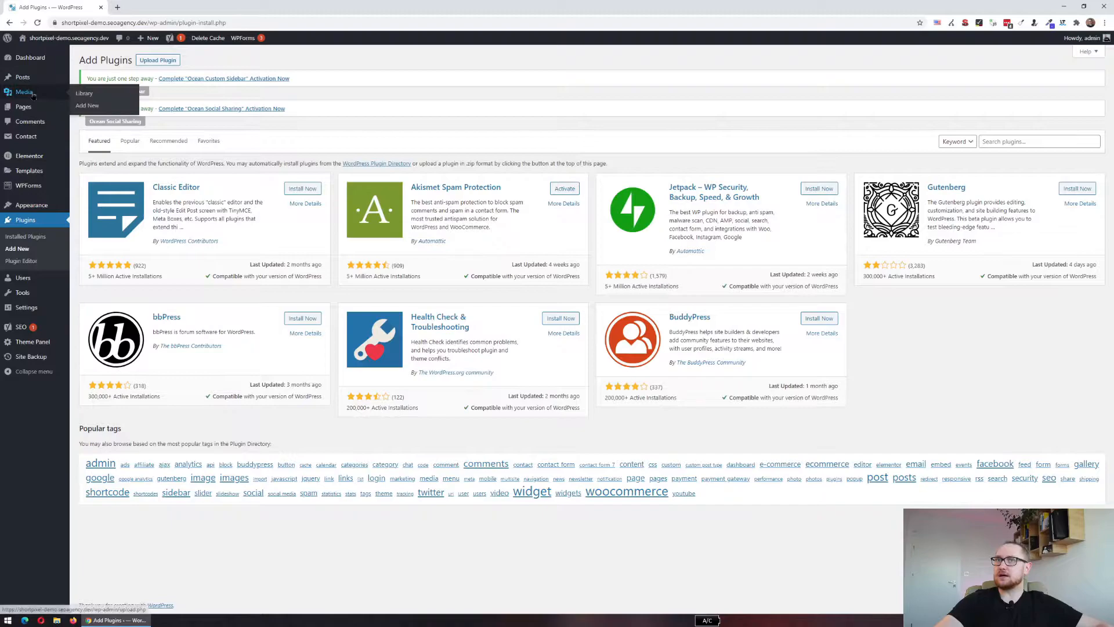
{"action": "left_click", "coordinate": [90, 98]}
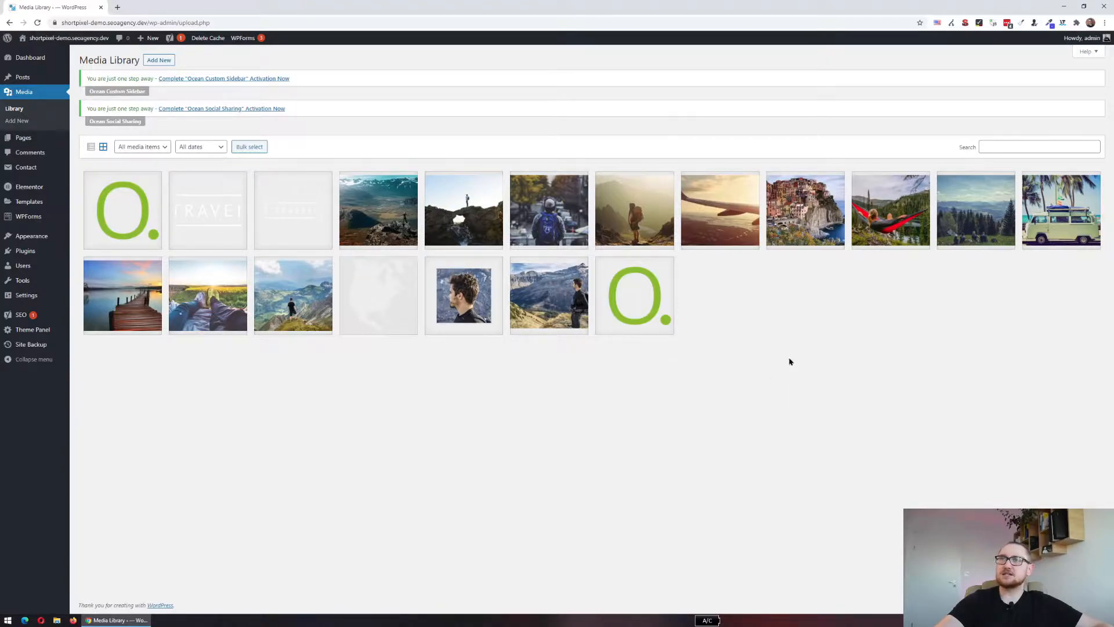
{"action": "left_click", "coordinate": [705, 216]}
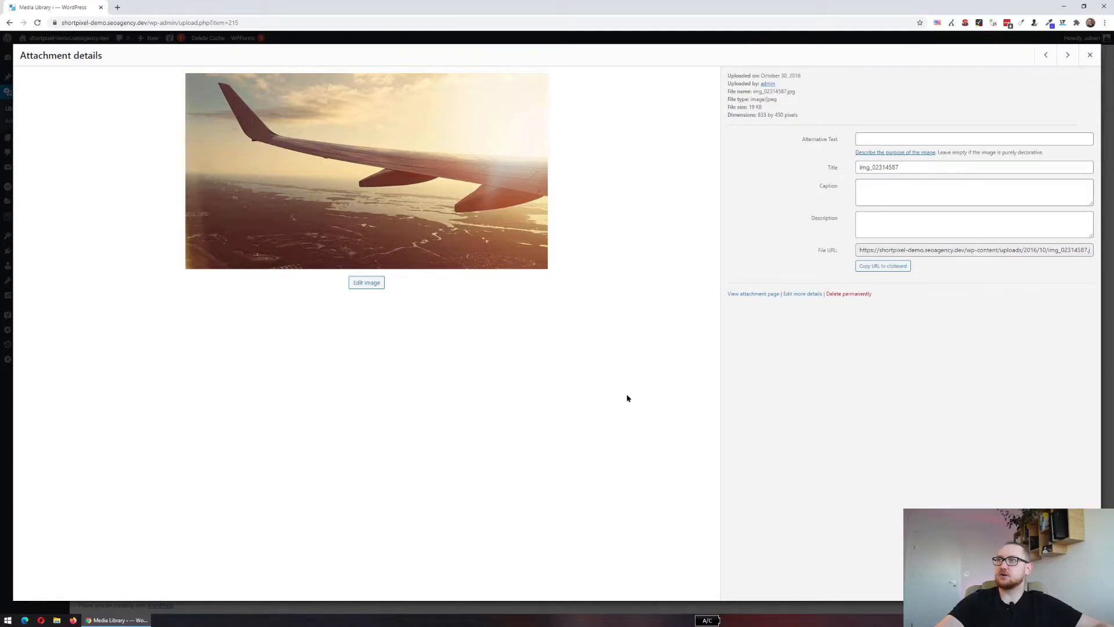
{"action": "key", "text": "Escape"}
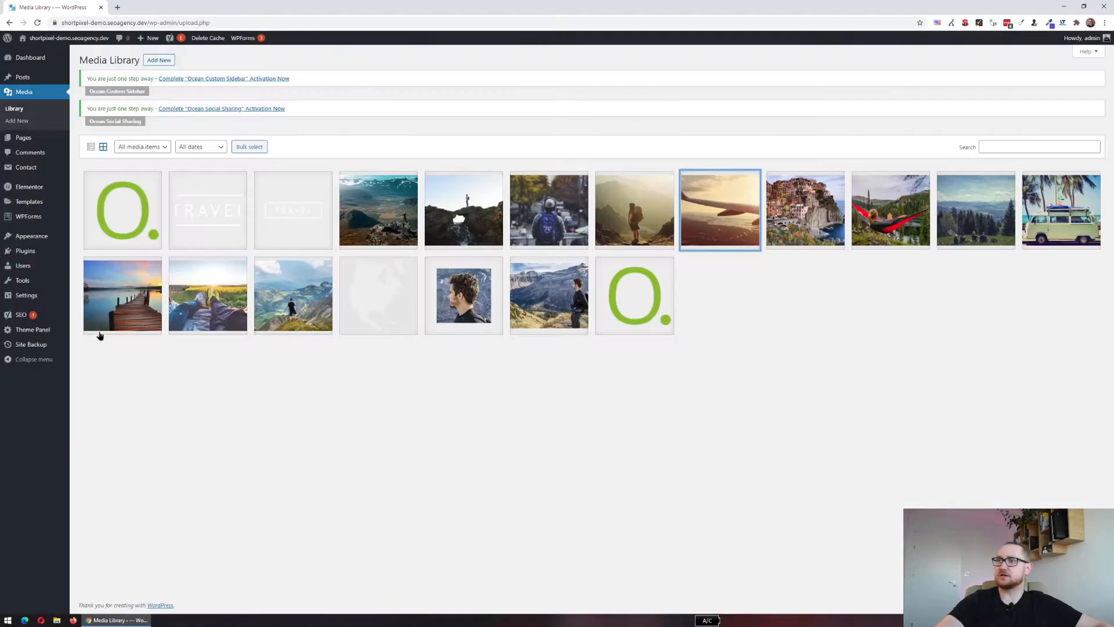
Search the plugin directory for shortpixel, and install and activate the ShortPixel Image Optimizer plugin.
{"action": "mouse_move", "coordinate": [25, 251]}
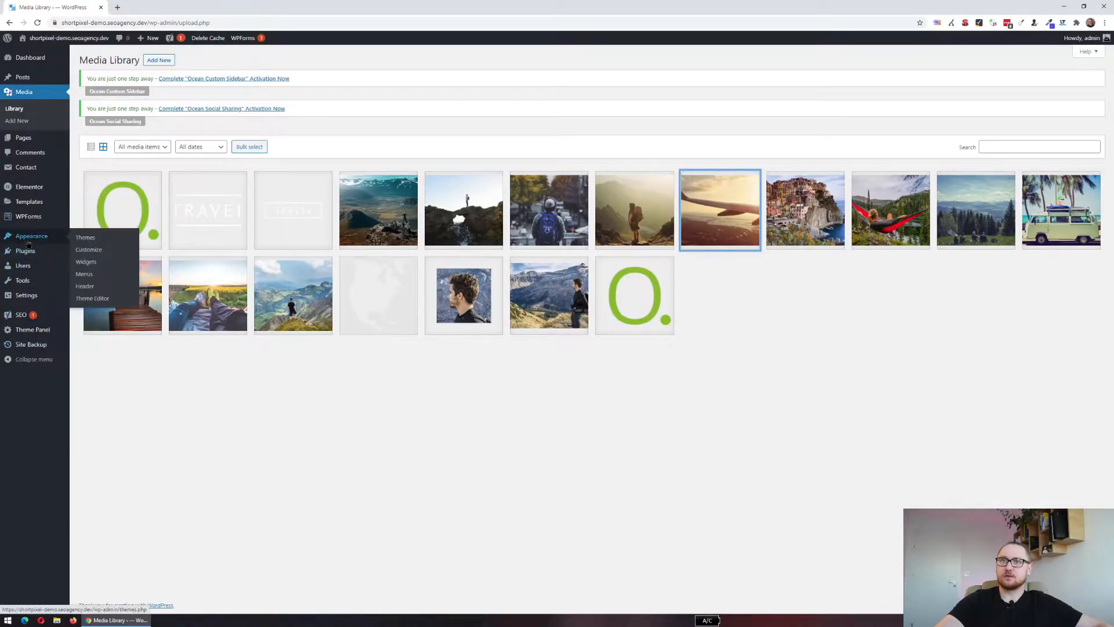
{"action": "left_click", "coordinate": [86, 265]}
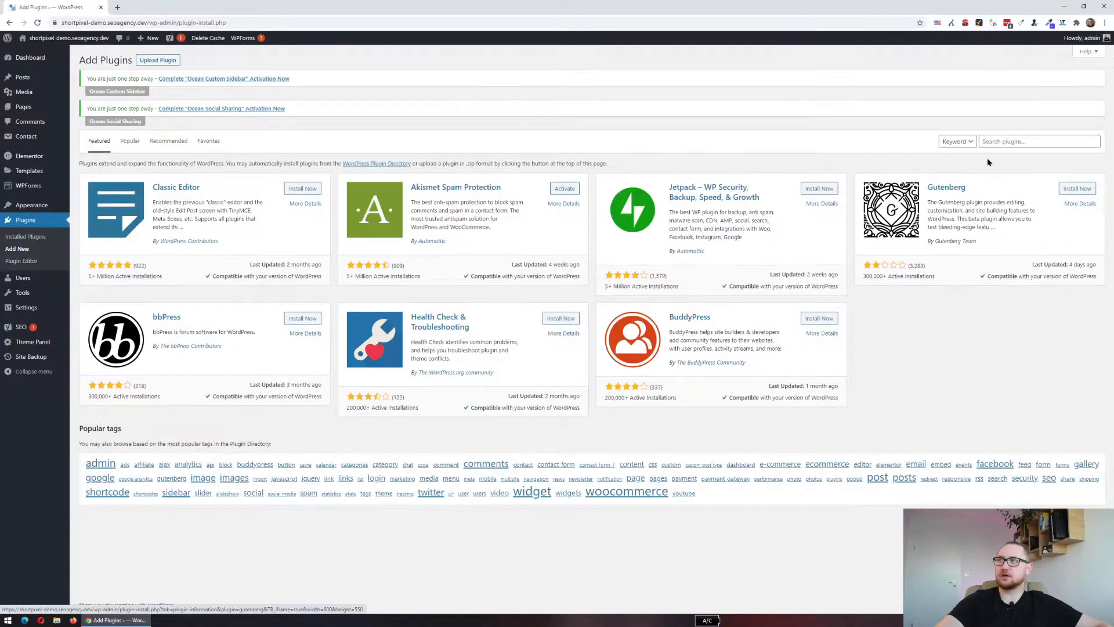
{"action": "left_click", "coordinate": [1008, 141]}
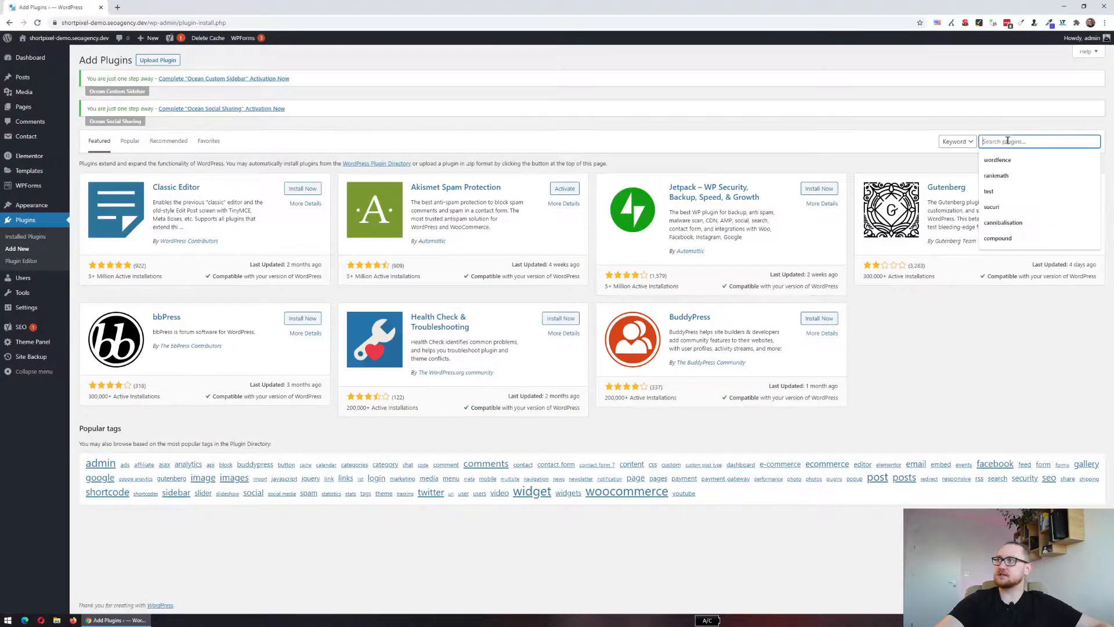
{"action": "type", "text": "shorpi"}
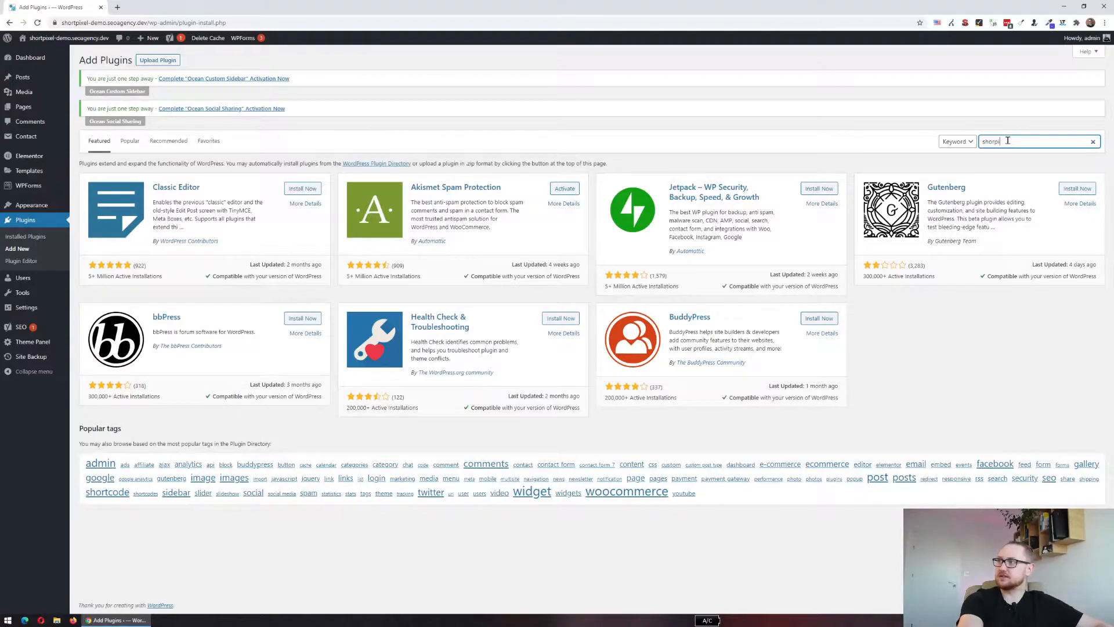
{"action": "type", "text": "tpixel"}
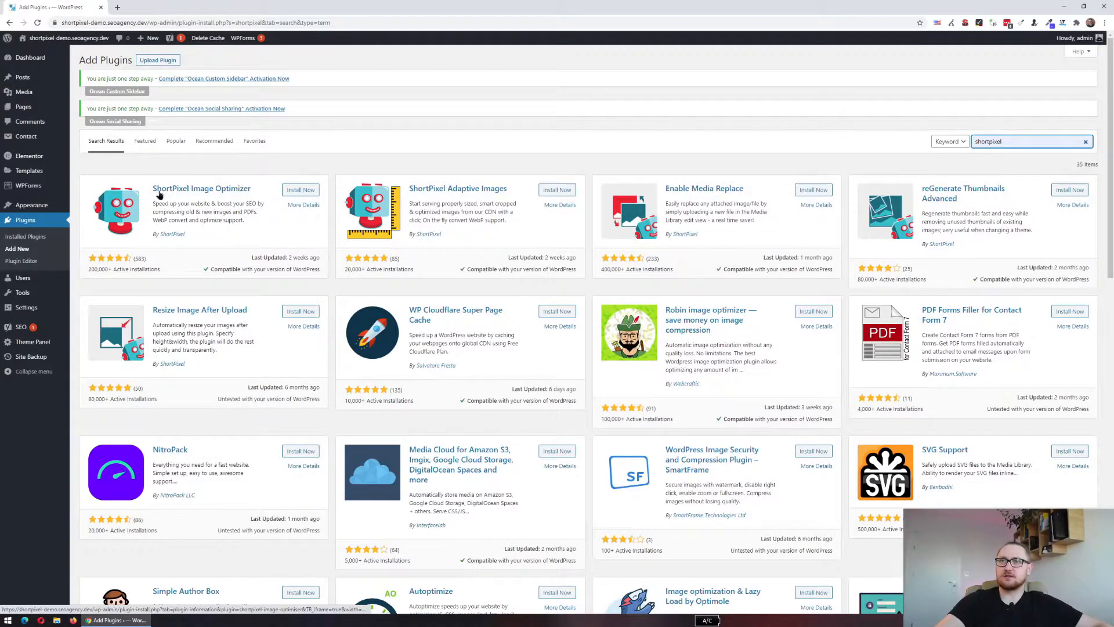
{"action": "left_click", "coordinate": [300, 191]}
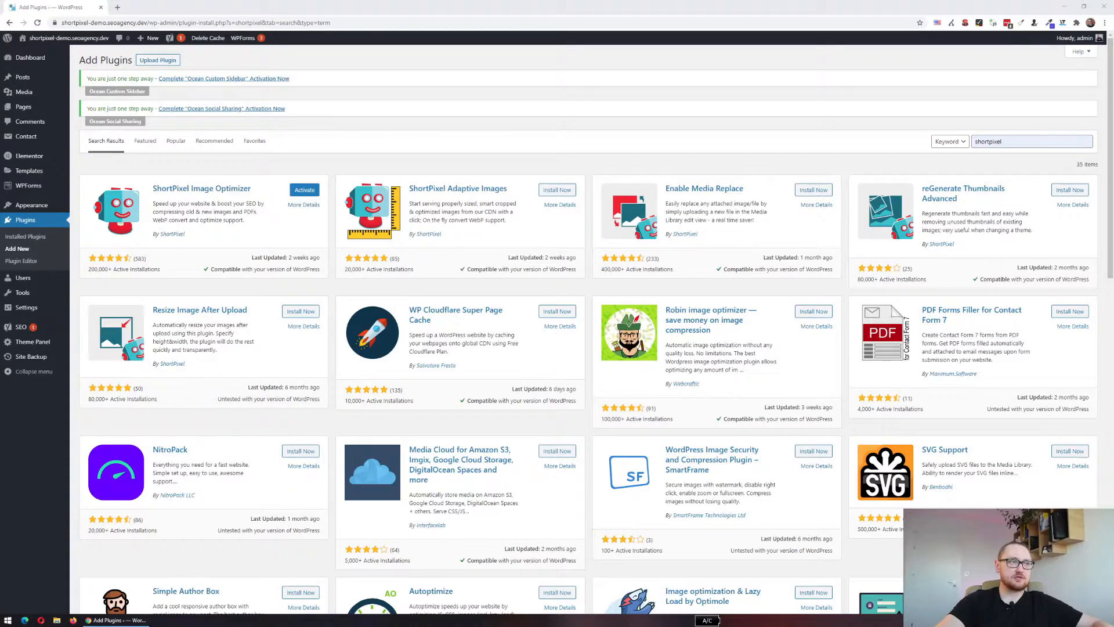
{"action": "left_click", "coordinate": [310, 194]}
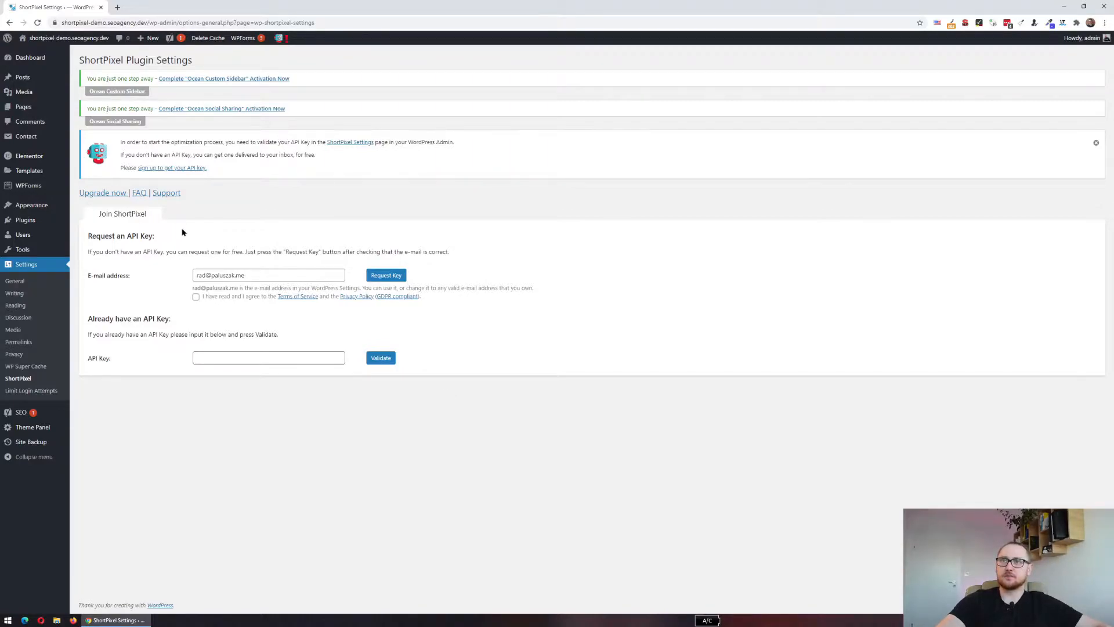
Try to validate a pasted API key in the ShortPixel plugin settings.
{"action": "left_click", "coordinate": [277, 360]}
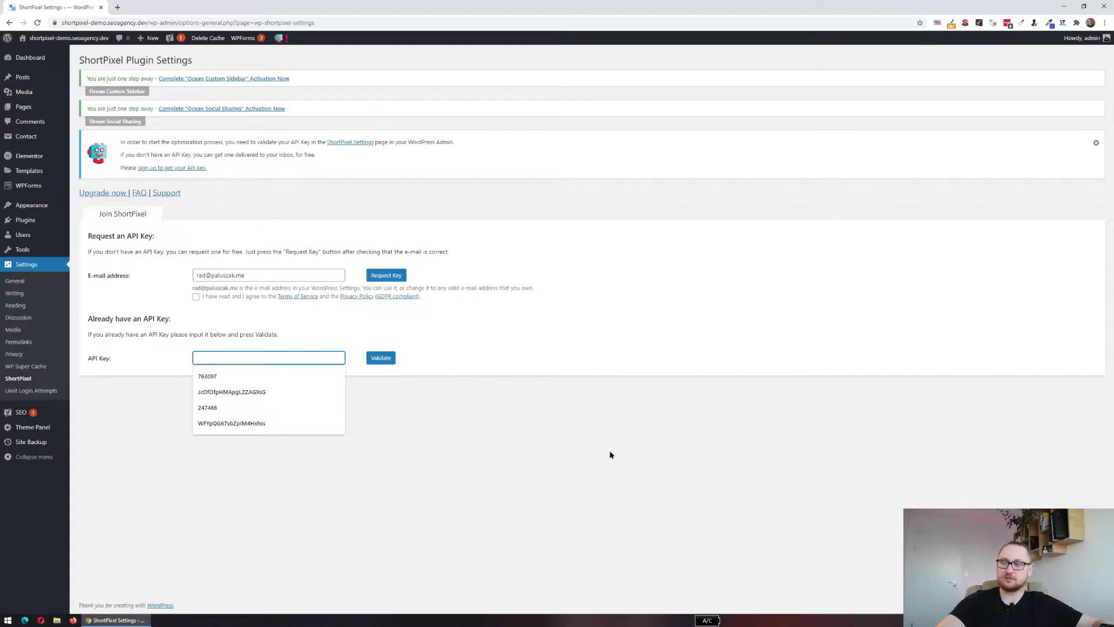
{"action": "key", "text": "ctrl+v"}
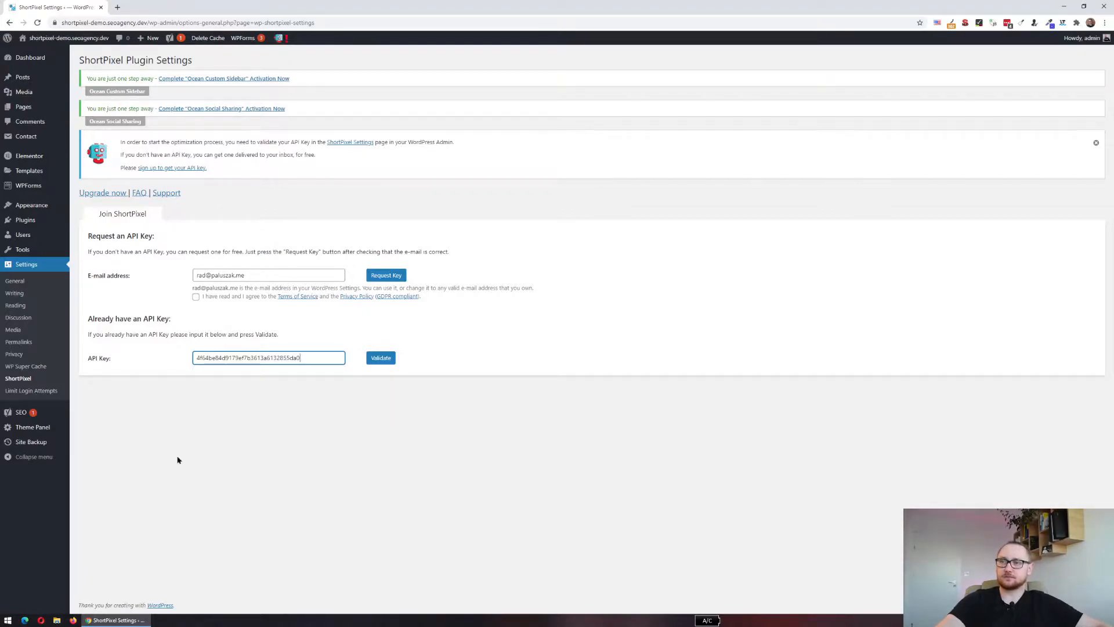
{"action": "left_click", "coordinate": [381, 358]}
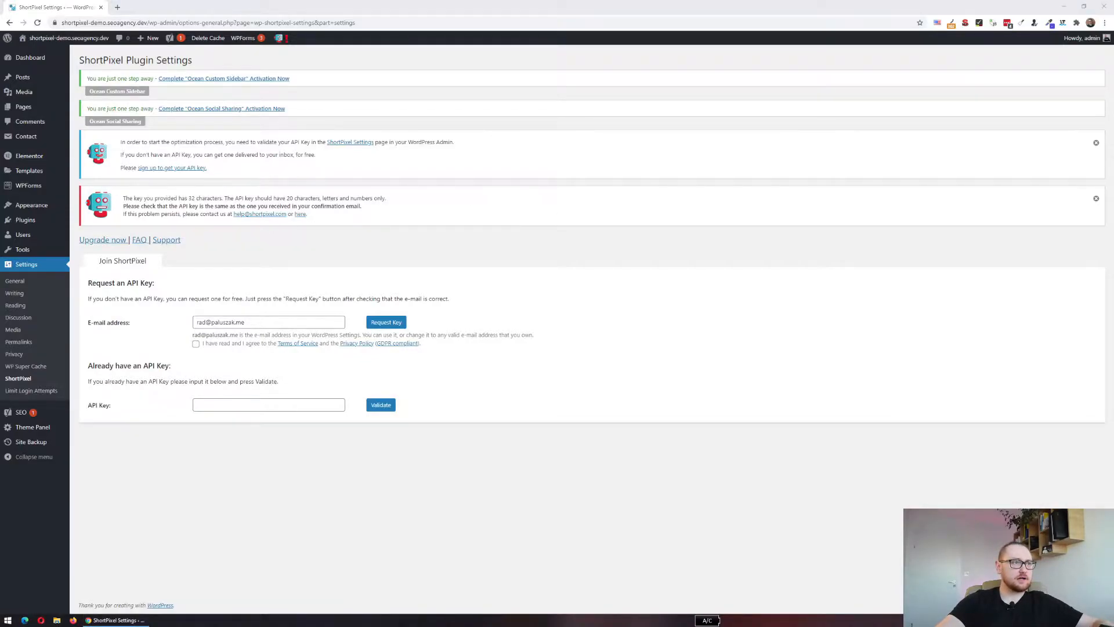
Paste the account's API key into the API Key field and validate it.
{"action": "left_click", "coordinate": [238, 400]}
{"action": "key", "text": "ctrl+v"}
{"action": "left_click", "coordinate": [380, 404]}
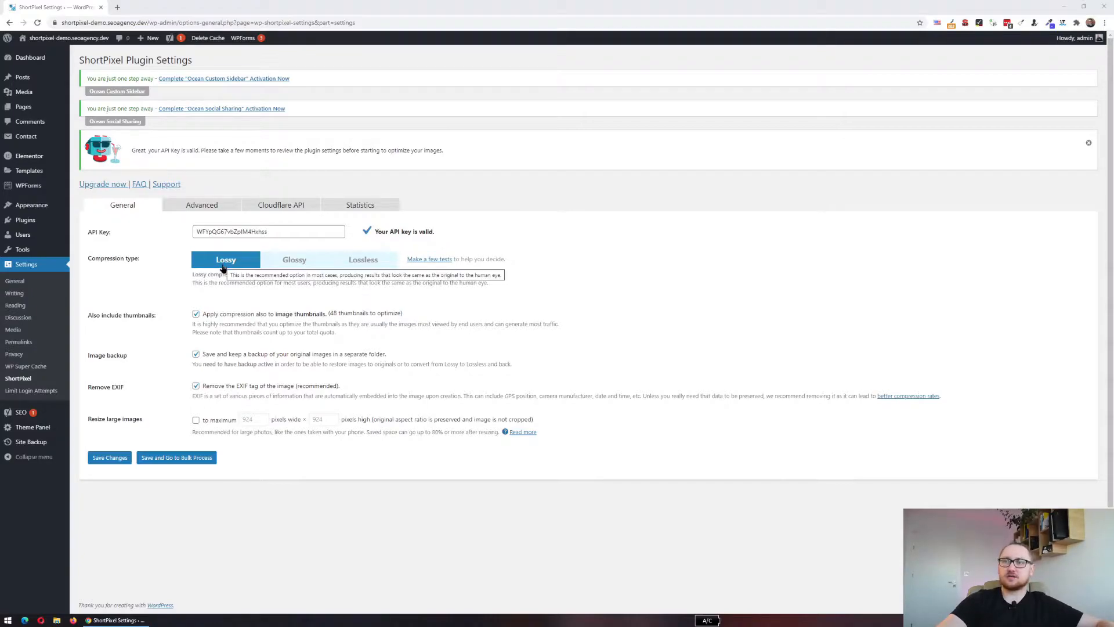
Try the Lossless compression type and switch back to Lossy.
{"action": "left_click", "coordinate": [373, 267]}
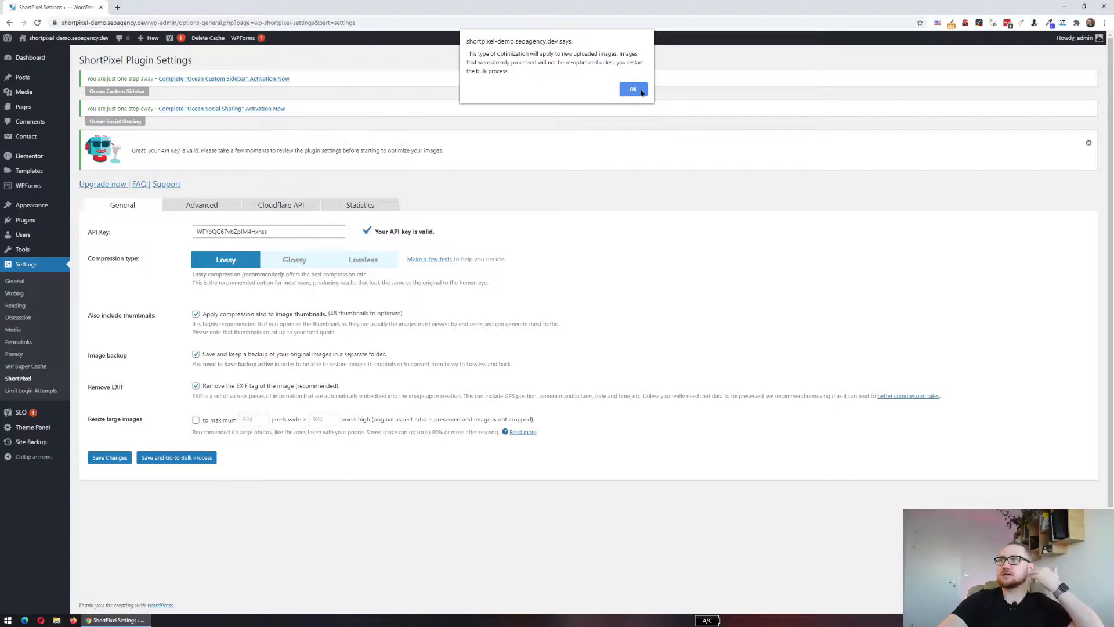
{"action": "left_click", "coordinate": [640, 92]}
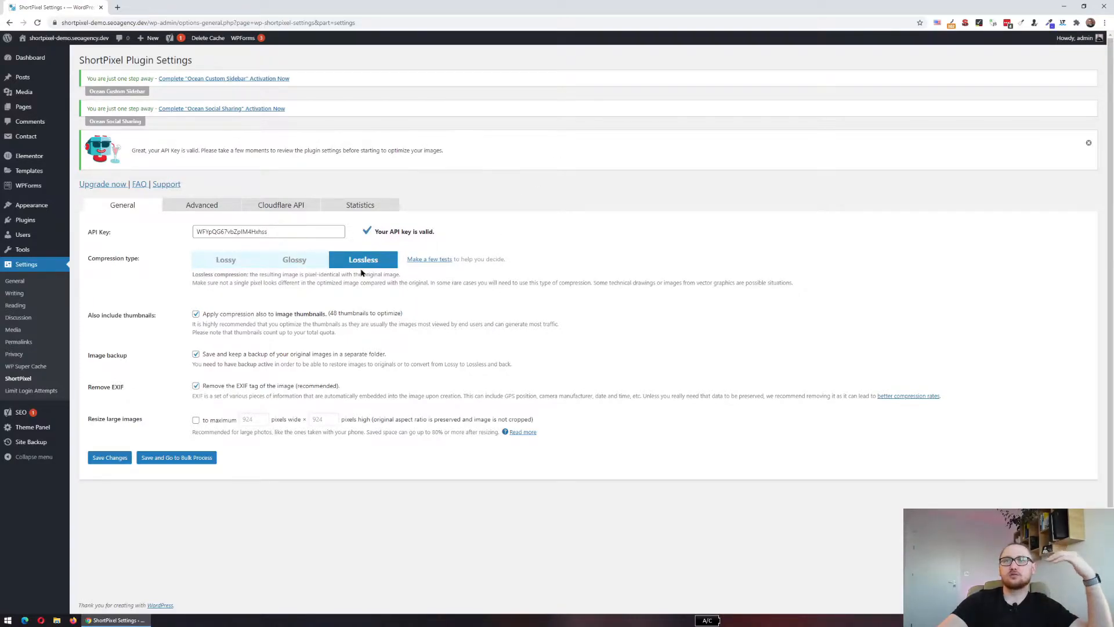
{"action": "left_click", "coordinate": [222, 265]}
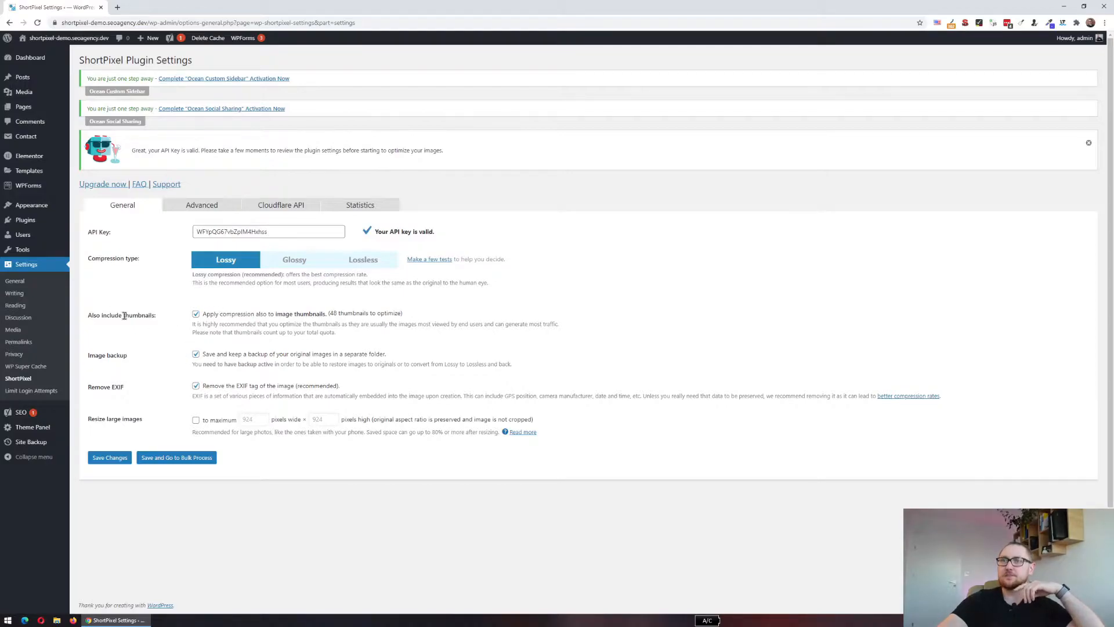
View the online compression test page comparing Lossy, Glossy and Lossless, and return to the plugin settings.
{"action": "left_click", "coordinate": [415, 261]}
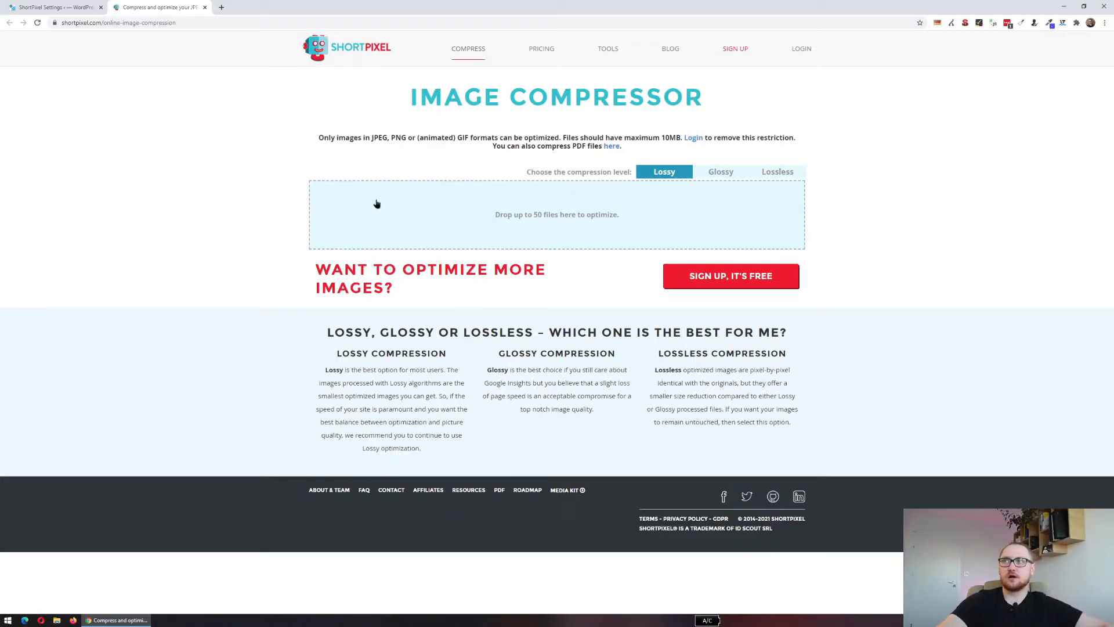
{"action": "middle_click", "coordinate": [158, 8]}
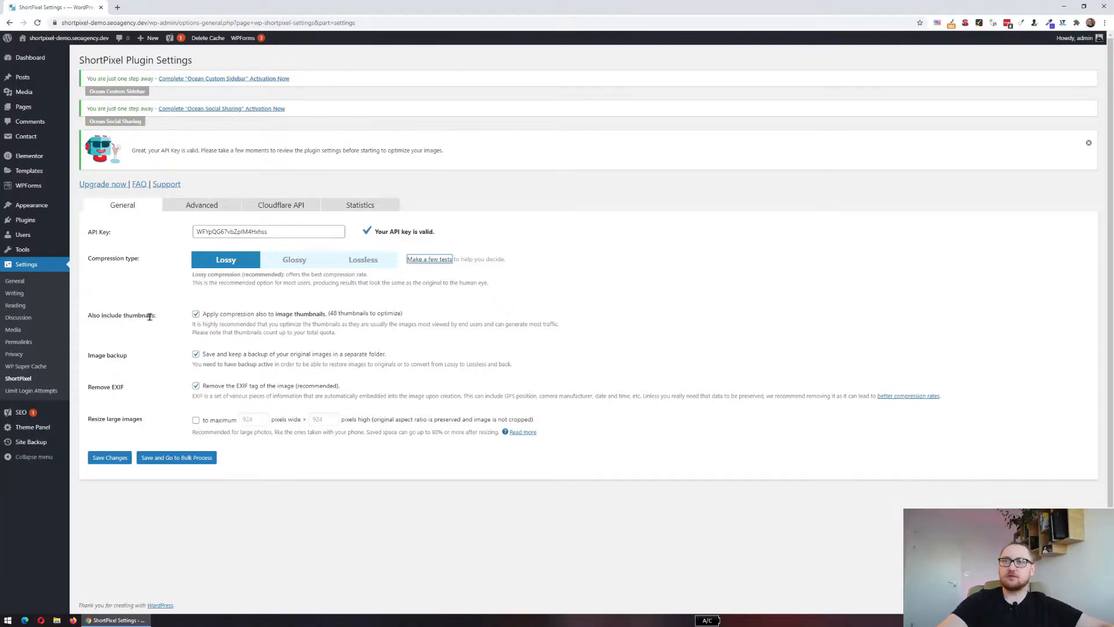
{"action": "left_click_drag", "start_coordinate": [158, 318], "coordinate": [87, 318]}
{"action": "left_click", "coordinate": [95, 318]}
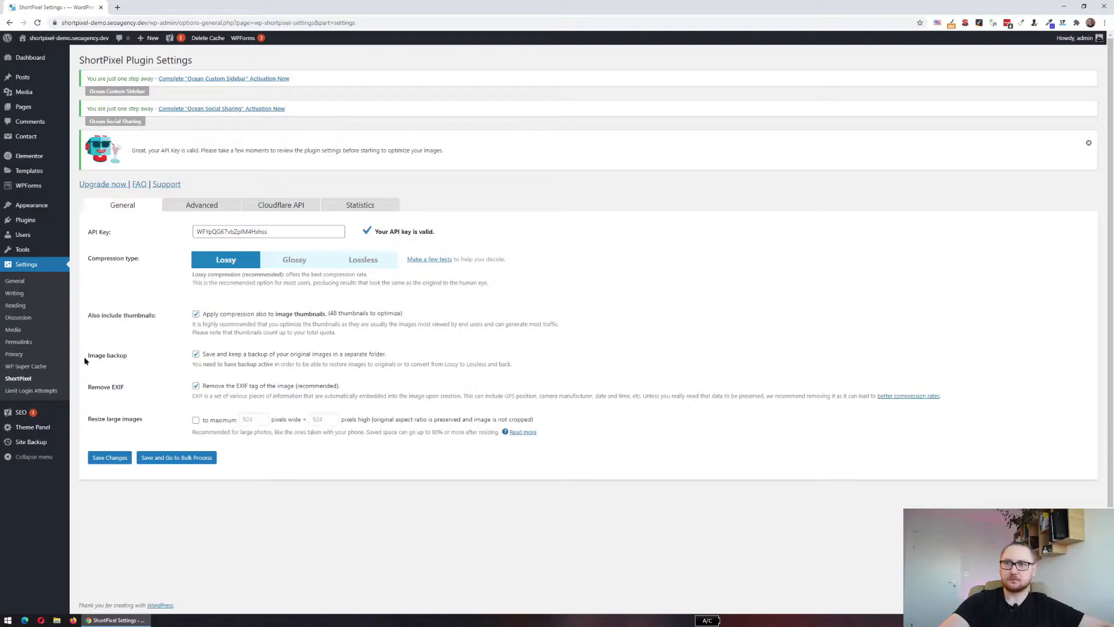
{"action": "left_click_drag", "start_coordinate": [88, 358], "coordinate": [150, 357]}
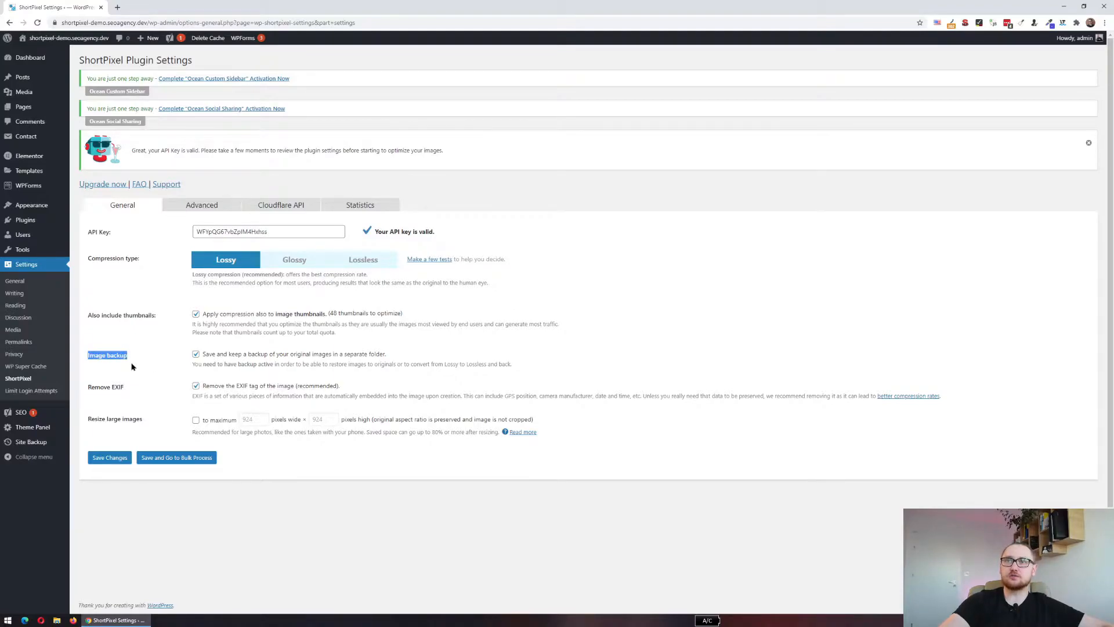
{"action": "left_click", "coordinate": [141, 360]}
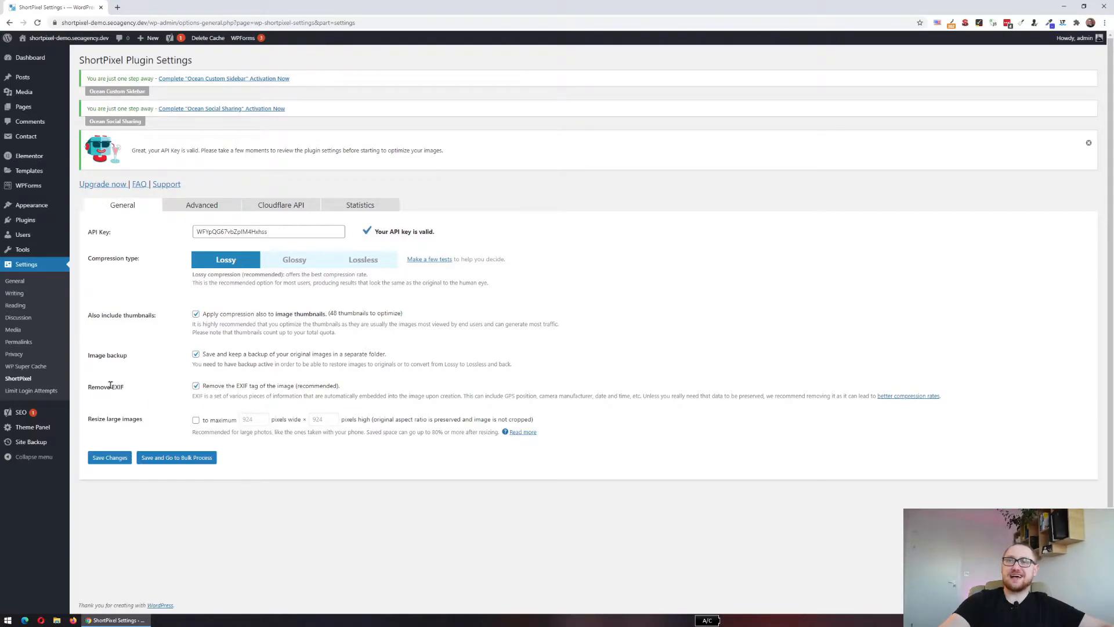
Try turning off EXIF tag removal and turning on large-image resizing, restoring each option to its original state.
{"action": "left_click", "coordinate": [196, 387]}
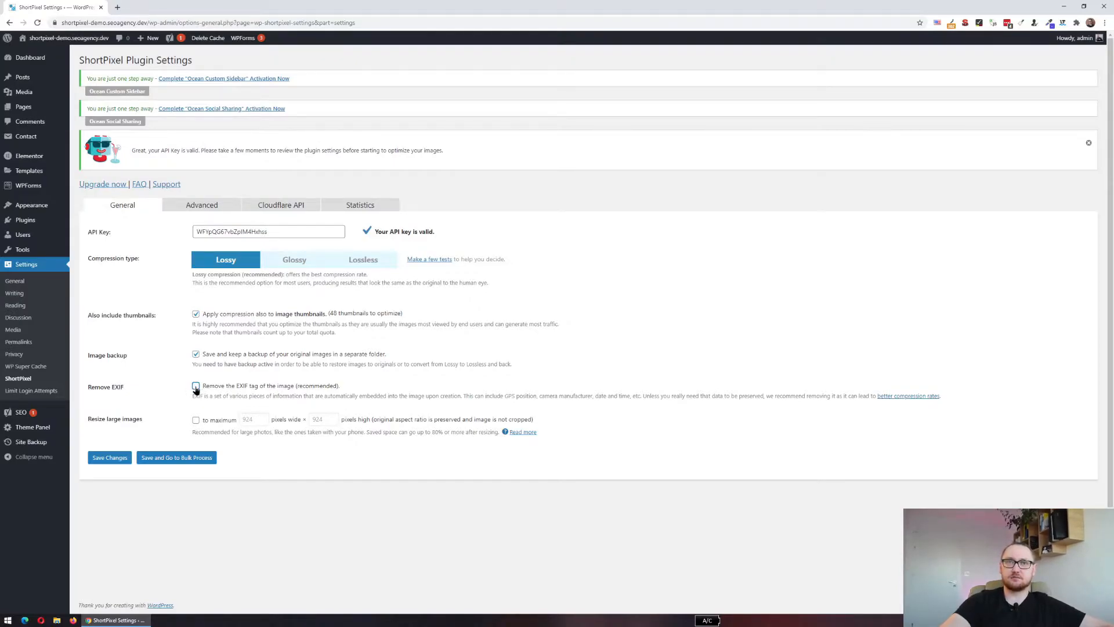
{"action": "left_click", "coordinate": [196, 387]}
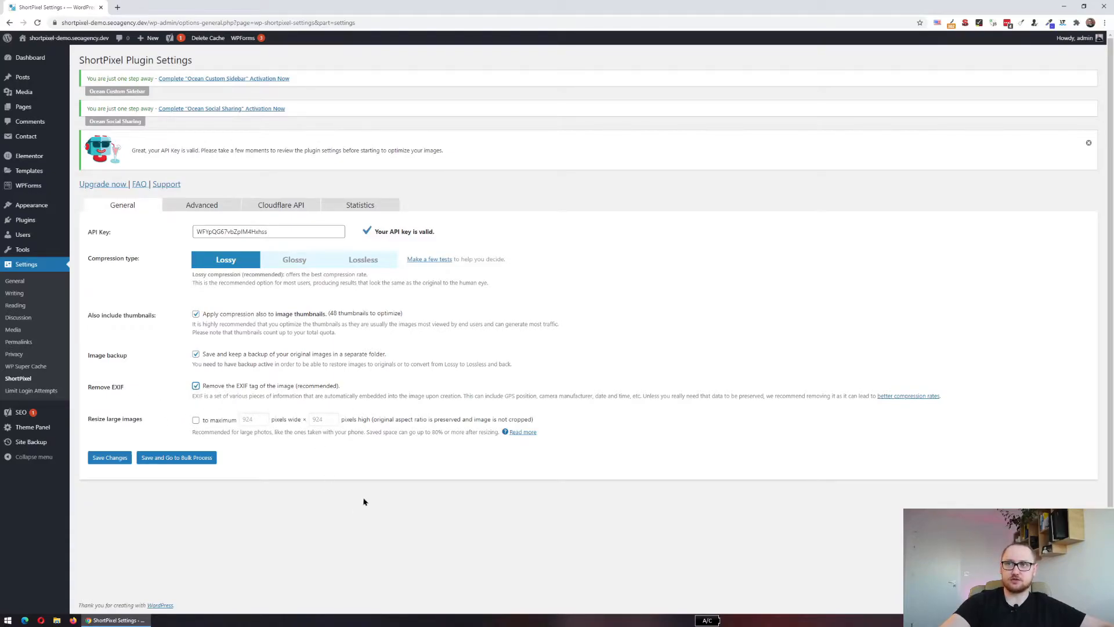
{"action": "left_click_drag", "start_coordinate": [90, 418], "coordinate": [123, 422]}
{"action": "left_click", "coordinate": [123, 423]}
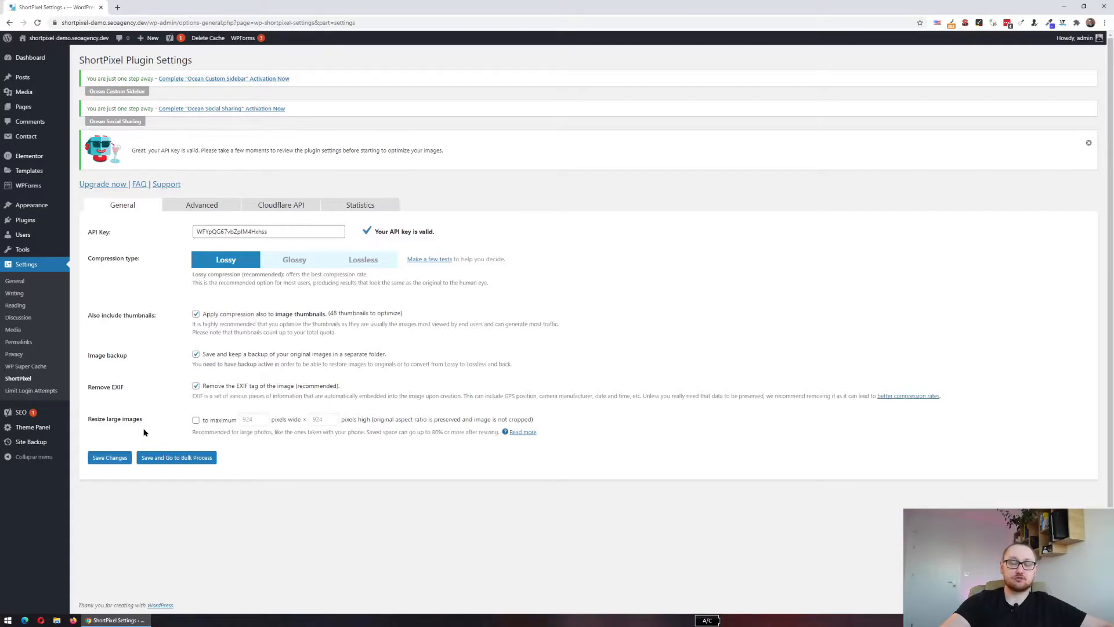
{"action": "left_click", "coordinate": [196, 420]}
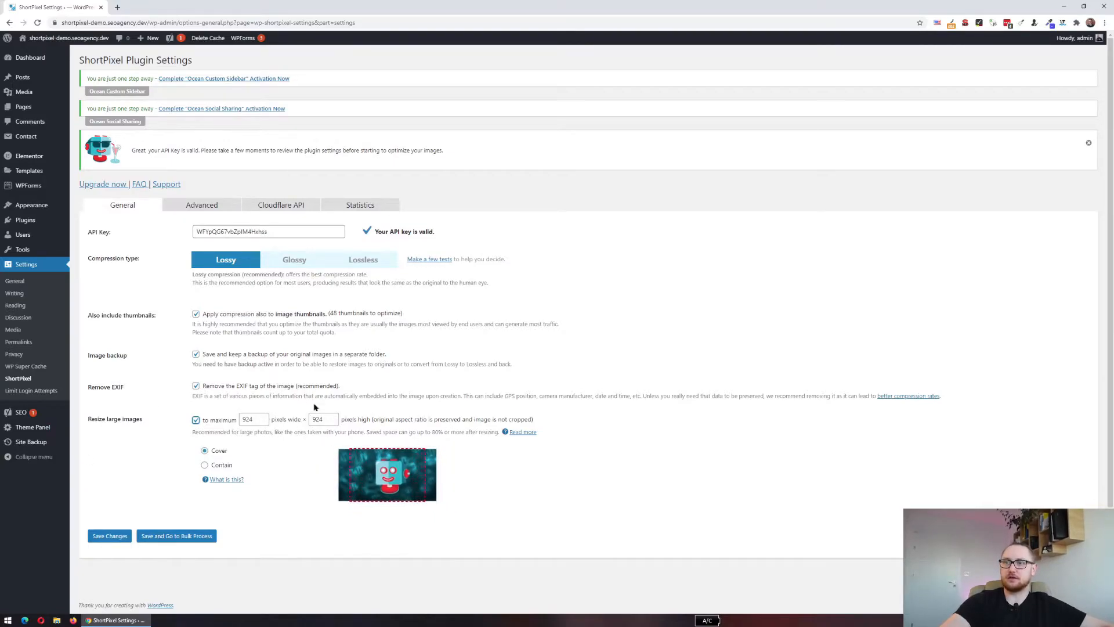
{"action": "left_click", "coordinate": [196, 420]}
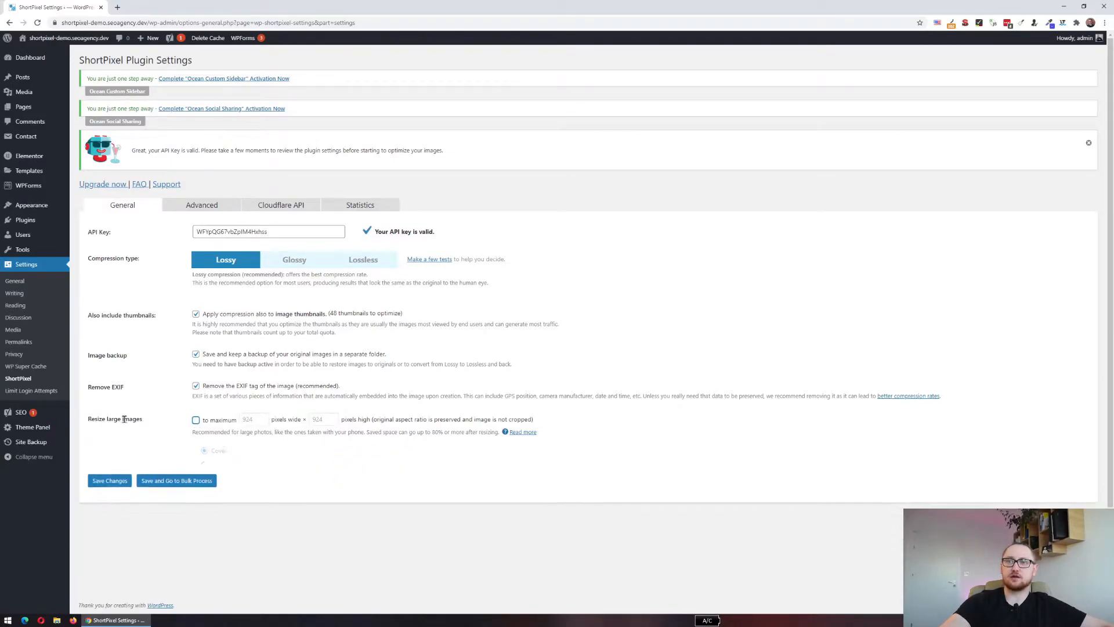
Enable automatic conversion of PNG images to JPEG in the advanced ShortPixel settings.
{"action": "left_click", "coordinate": [201, 207]}
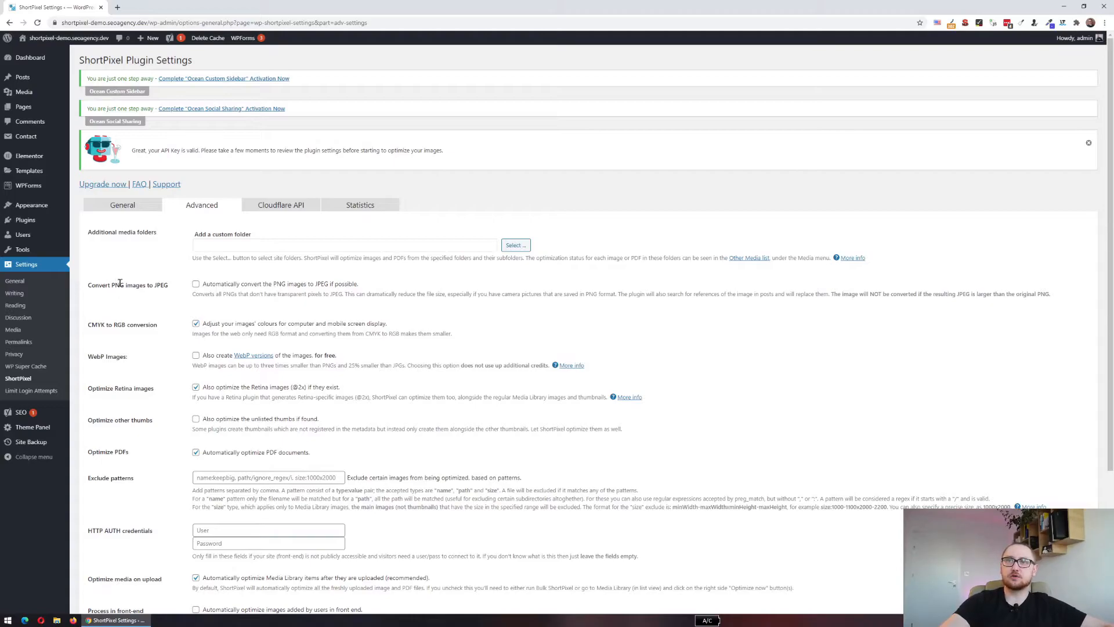
{"action": "left_click", "coordinate": [196, 286]}
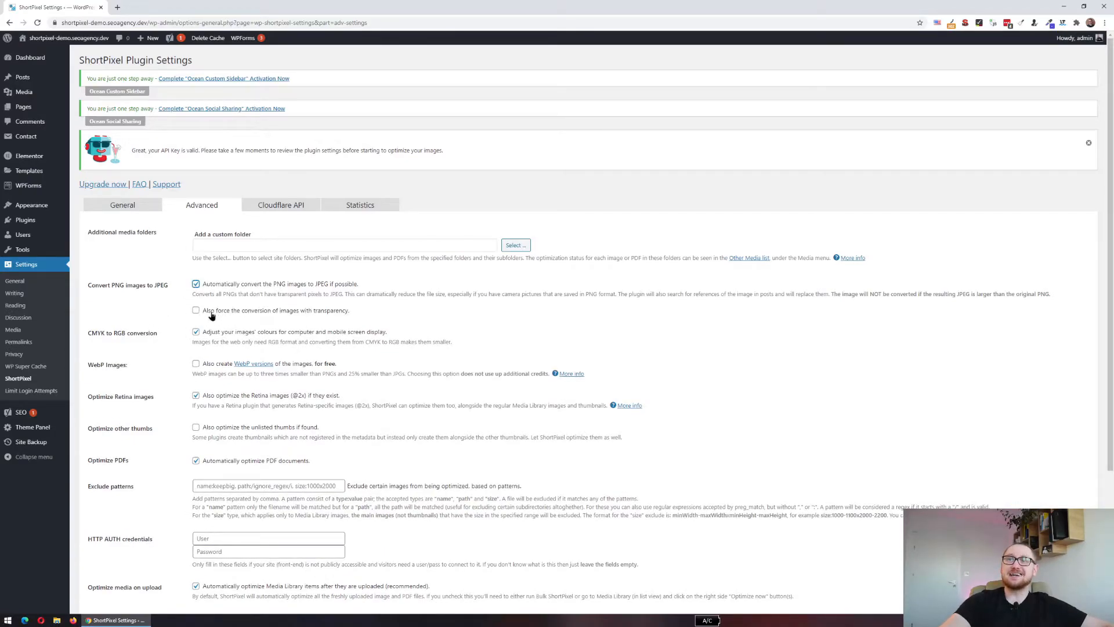
{"action": "left_click", "coordinate": [196, 284]}
{"action": "left_click", "coordinate": [196, 284]}
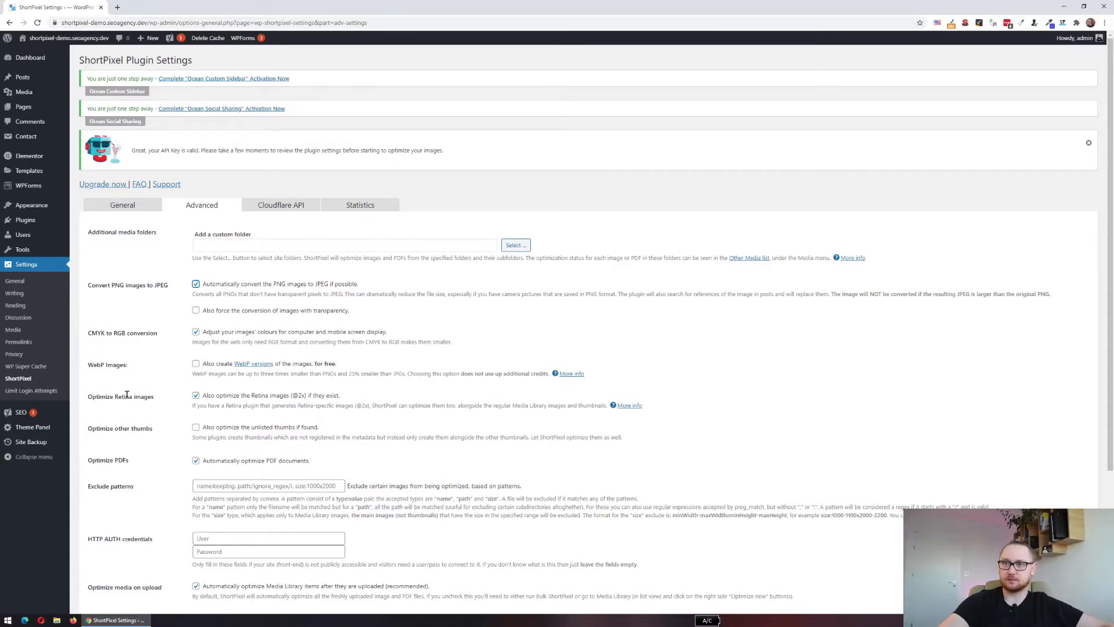
Enable the creation of WebP versions of the images in the advanced ShortPixel settings.
{"action": "scroll", "coordinate": [97, 378], "scroll_direction": "down", "scroll_amount": 1}
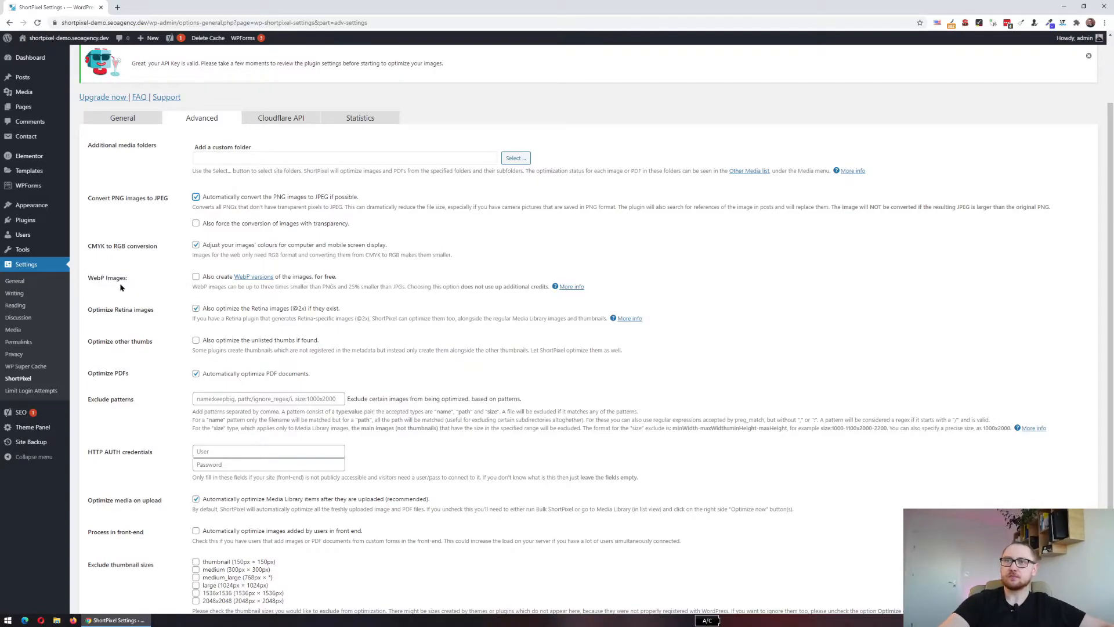
{"action": "left_click_drag", "start_coordinate": [88, 277], "coordinate": [223, 280]}
{"action": "left_click", "coordinate": [215, 286]}
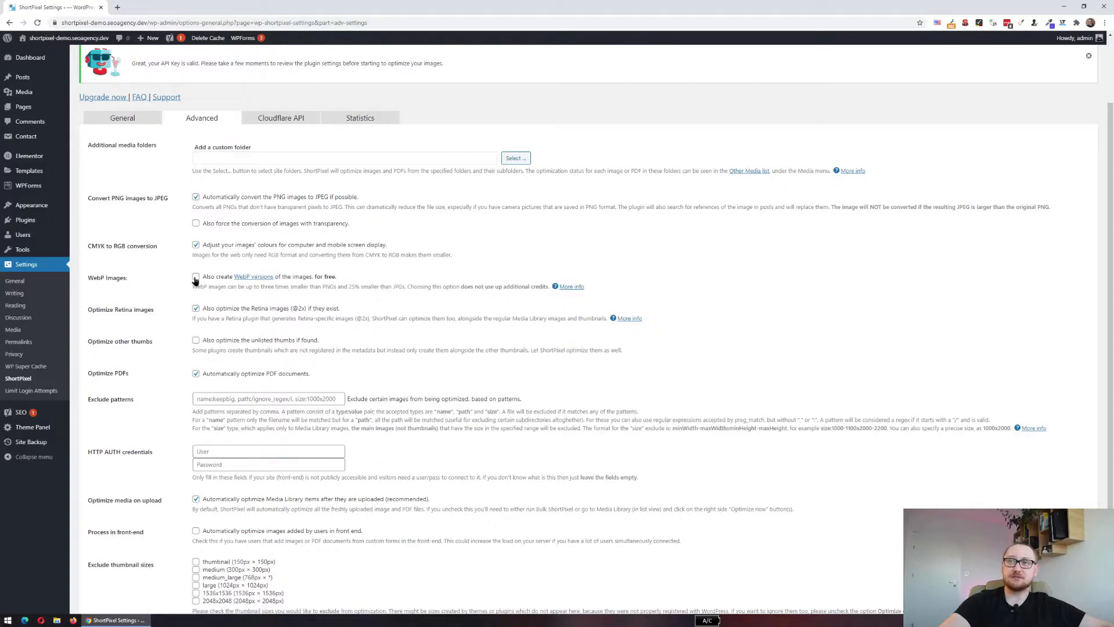
{"action": "left_click", "coordinate": [195, 277]}
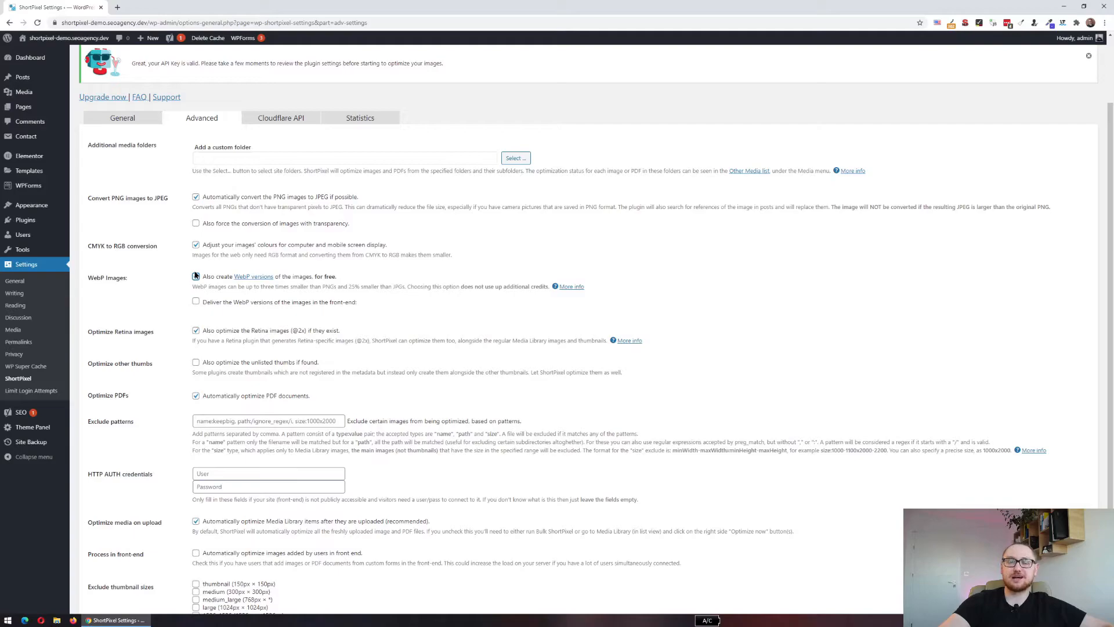
{"action": "left_click", "coordinate": [196, 276]}
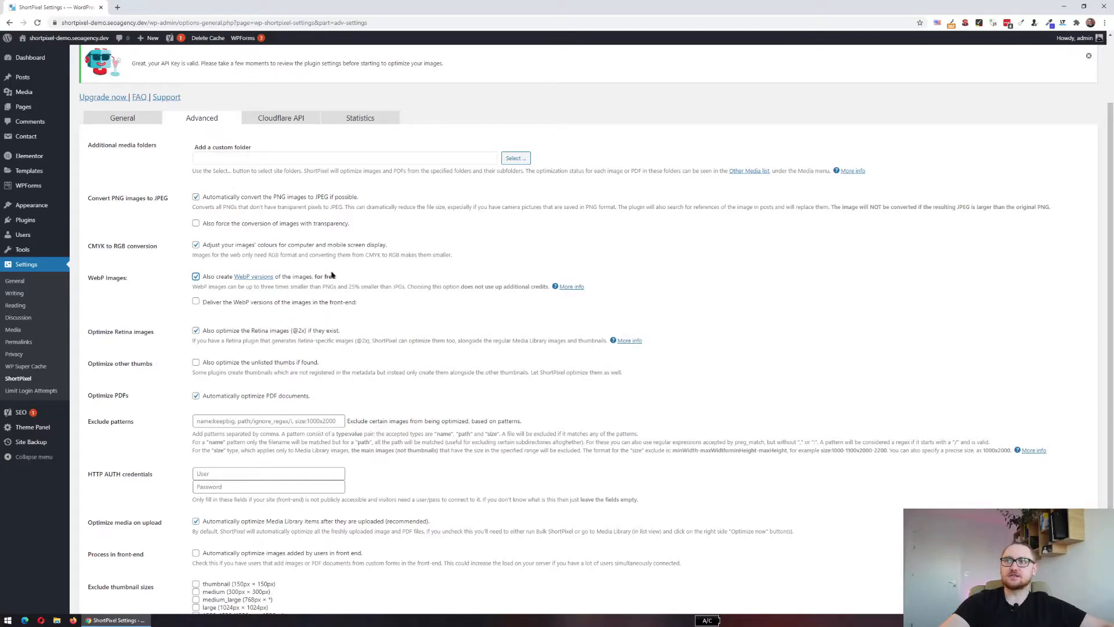
Try turning on optimization of unlisted thumbs and switch it back off.
{"action": "scroll", "coordinate": [116, 320], "scroll_direction": "down", "scroll_amount": 2}
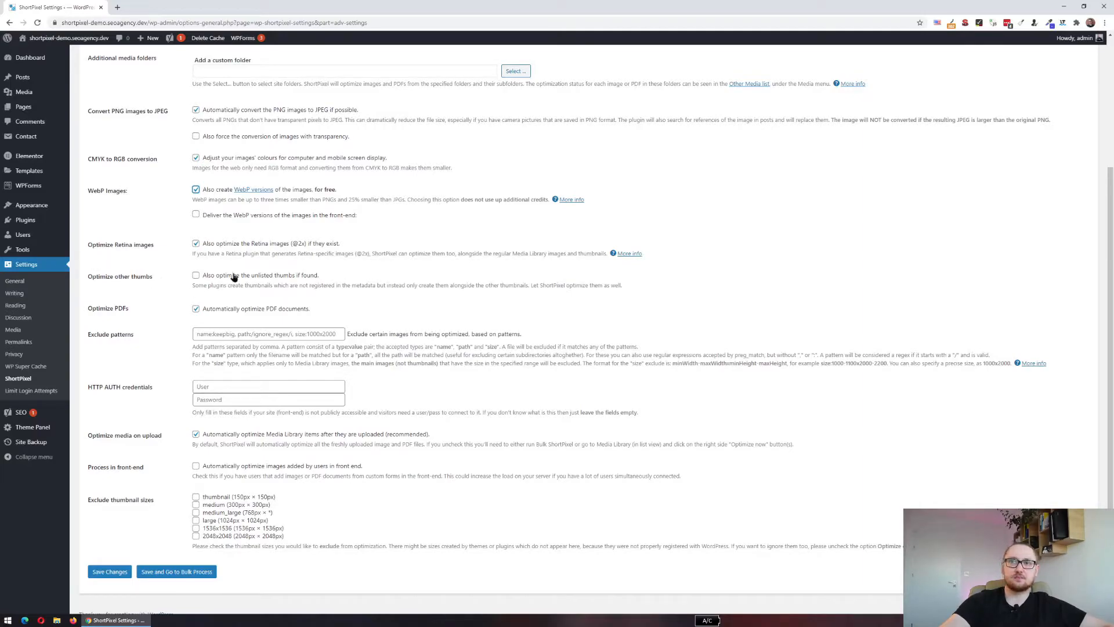
{"action": "left_click", "coordinate": [196, 276]}
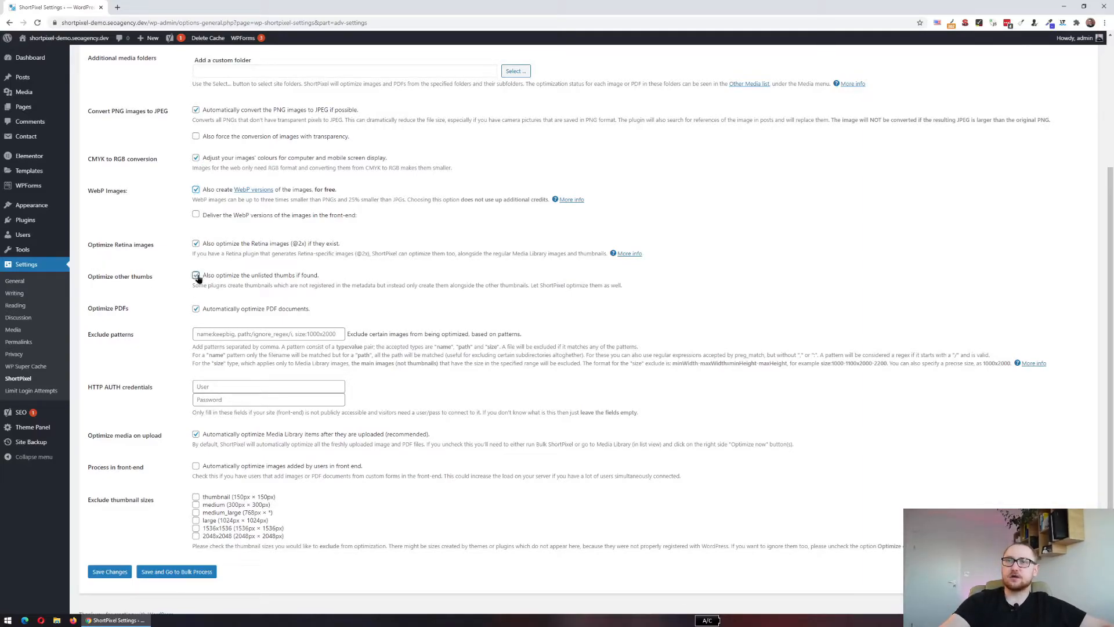
{"action": "left_click", "coordinate": [196, 276]}
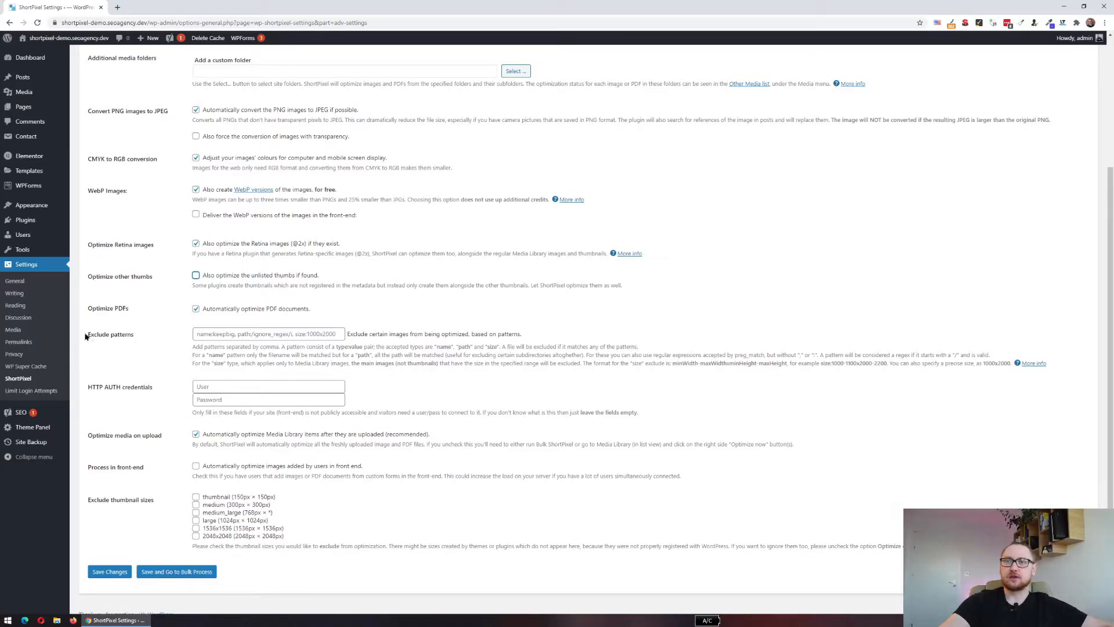
Examine the Exclude patterns and Optimize media on upload options in the advanced settings.
{"action": "left_click_drag", "start_coordinate": [85, 334], "coordinate": [146, 332]}
{"action": "left_click", "coordinate": [107, 362]}
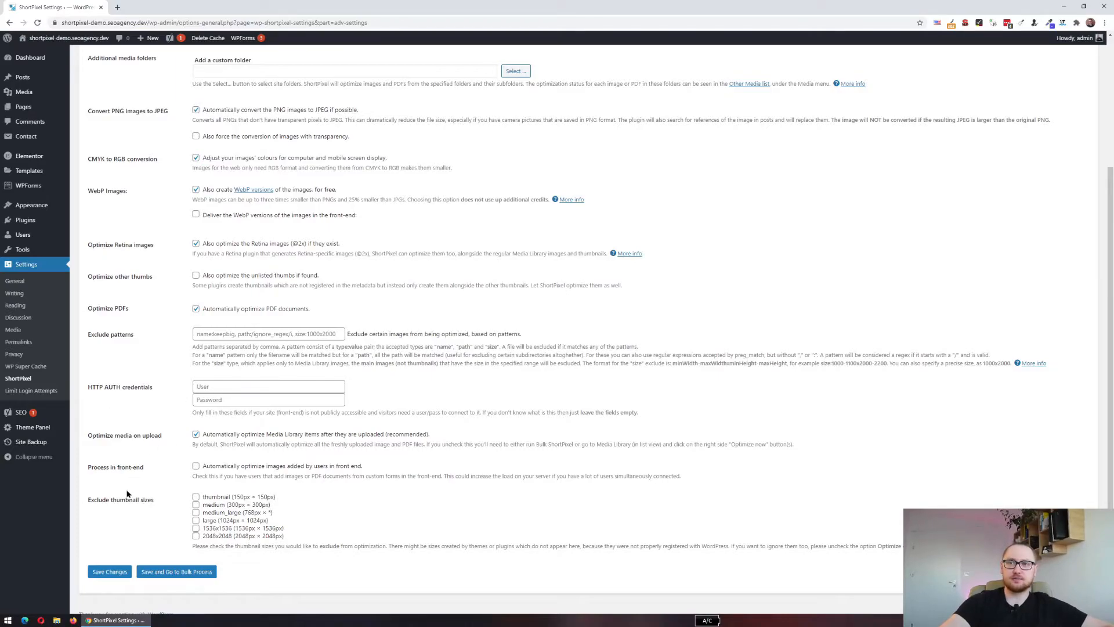
{"action": "left_click_drag", "start_coordinate": [88, 435], "coordinate": [454, 436]}
{"action": "left_click", "coordinate": [482, 451]}
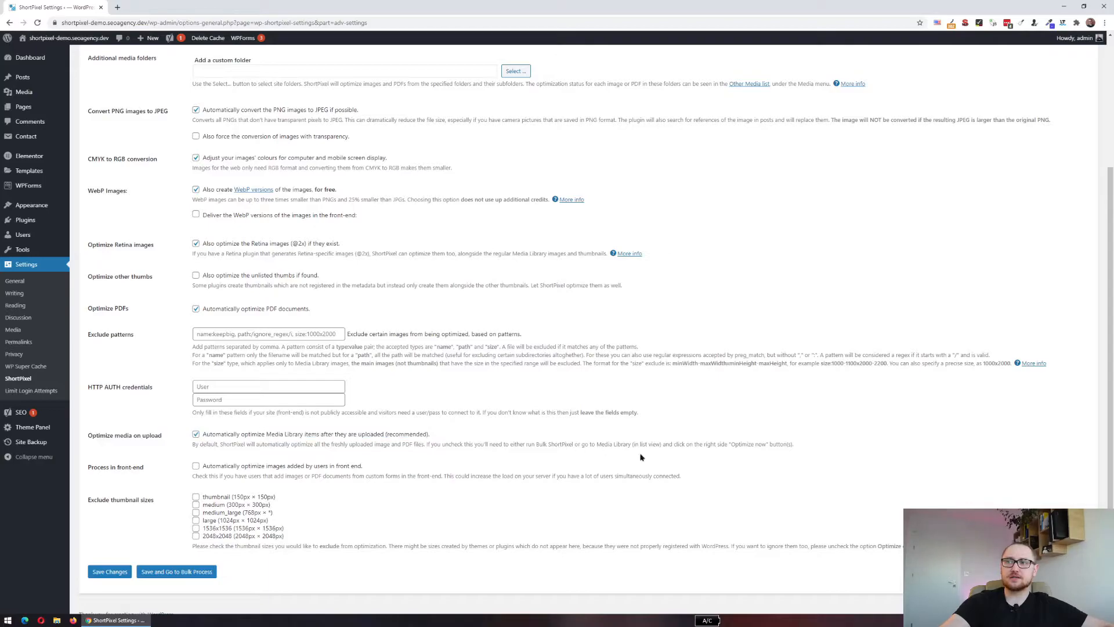
{"action": "left_click_drag", "start_coordinate": [825, 447], "coordinate": [89, 435]}
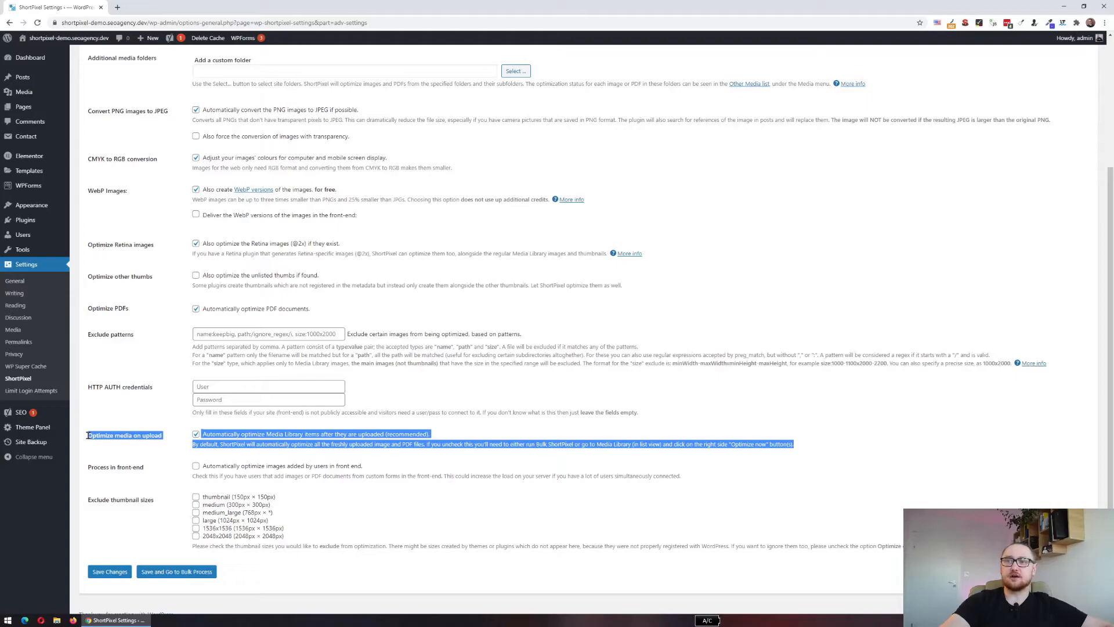
{"action": "left_click", "coordinate": [165, 436]}
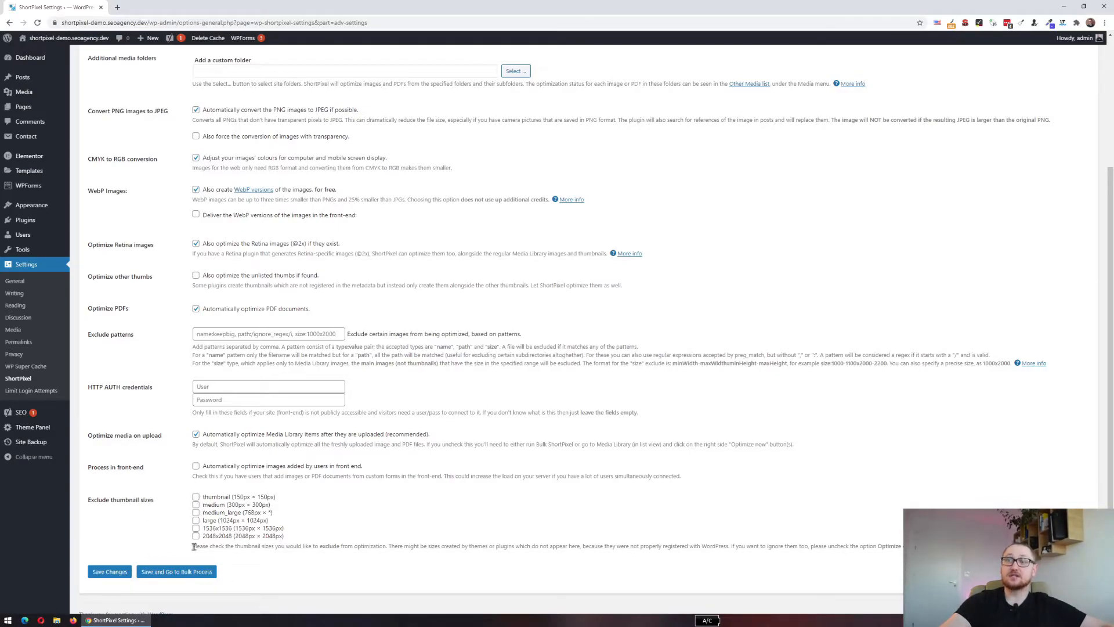
Review the General and Advanced settings again and view the Cloudflare API and Statistics sections.
{"action": "scroll", "coordinate": [164, 515], "scroll_direction": "up", "scroll_amount": 10}
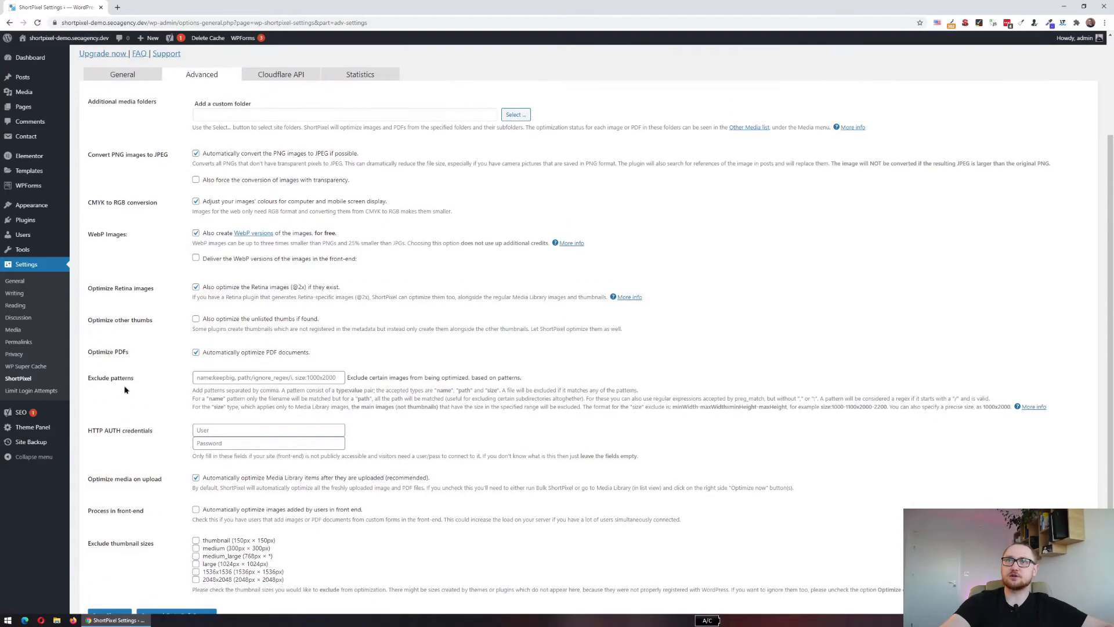
{"action": "left_click", "coordinate": [124, 81]}
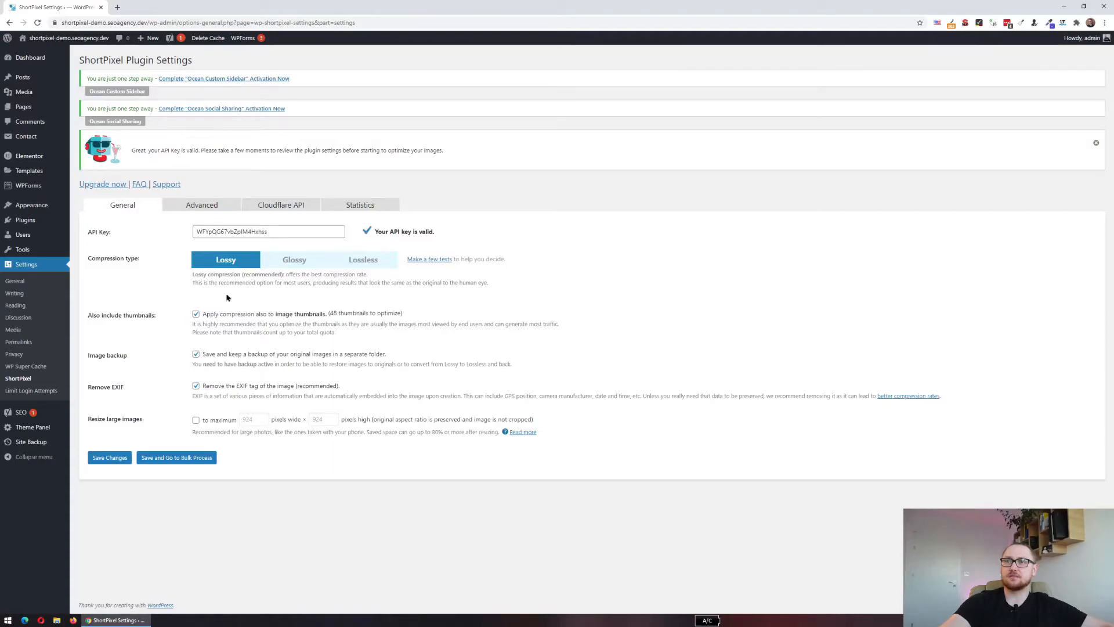
{"action": "left_click", "coordinate": [201, 205]}
{"action": "scroll", "coordinate": [199, 525], "scroll_direction": "down", "scroll_amount": 3}
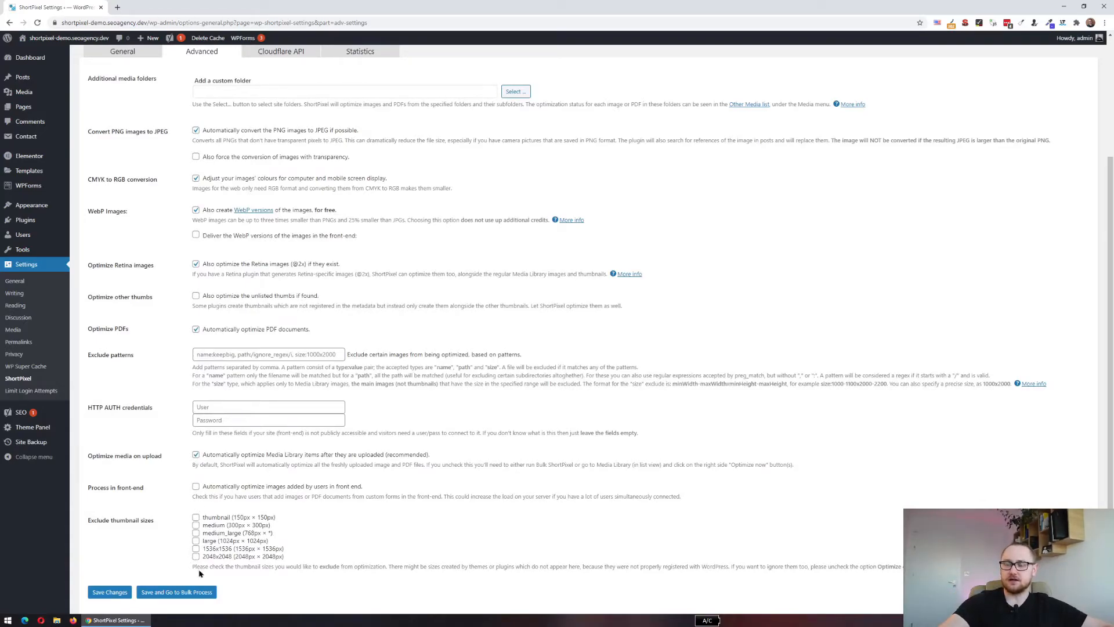
{"action": "scroll", "coordinate": [195, 563], "scroll_direction": "up", "scroll_amount": 3}
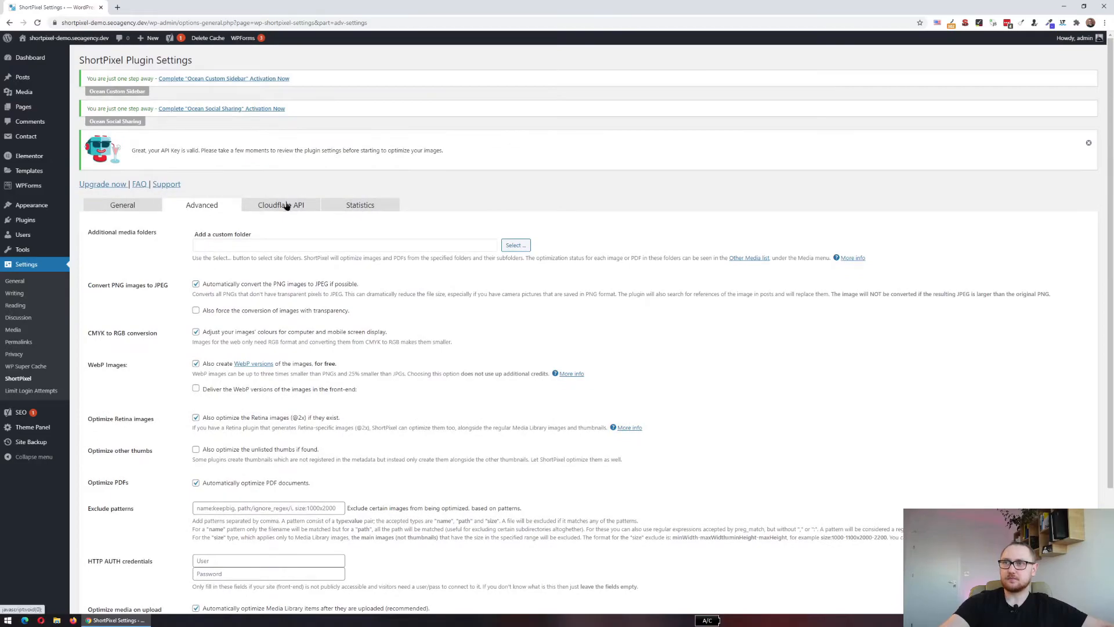
{"action": "left_click", "coordinate": [286, 206]}
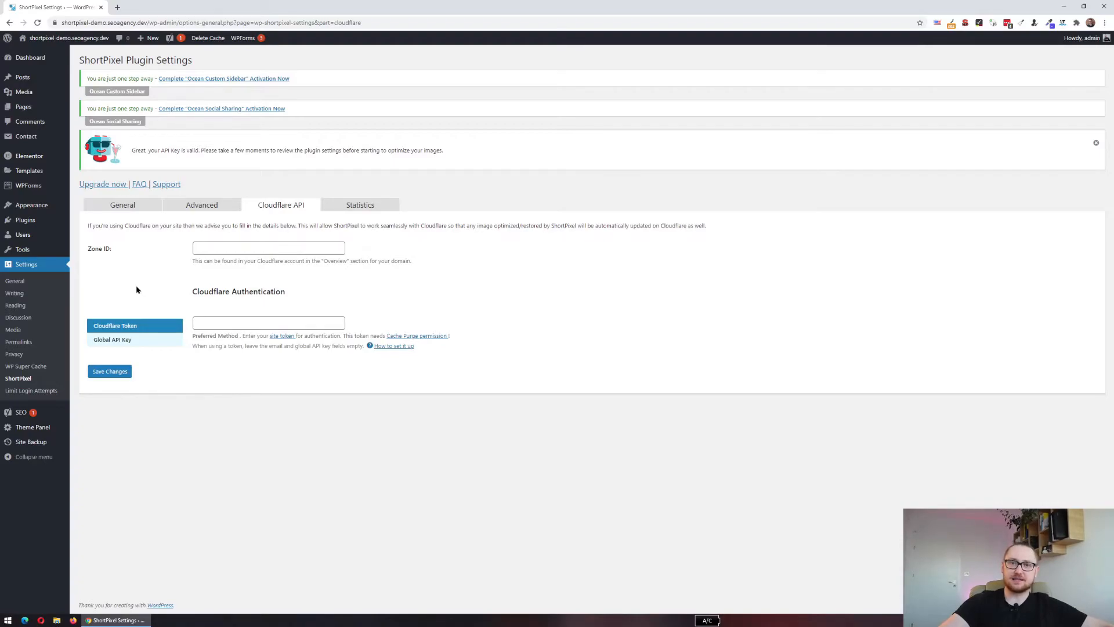
{"action": "left_click", "coordinate": [376, 203]}
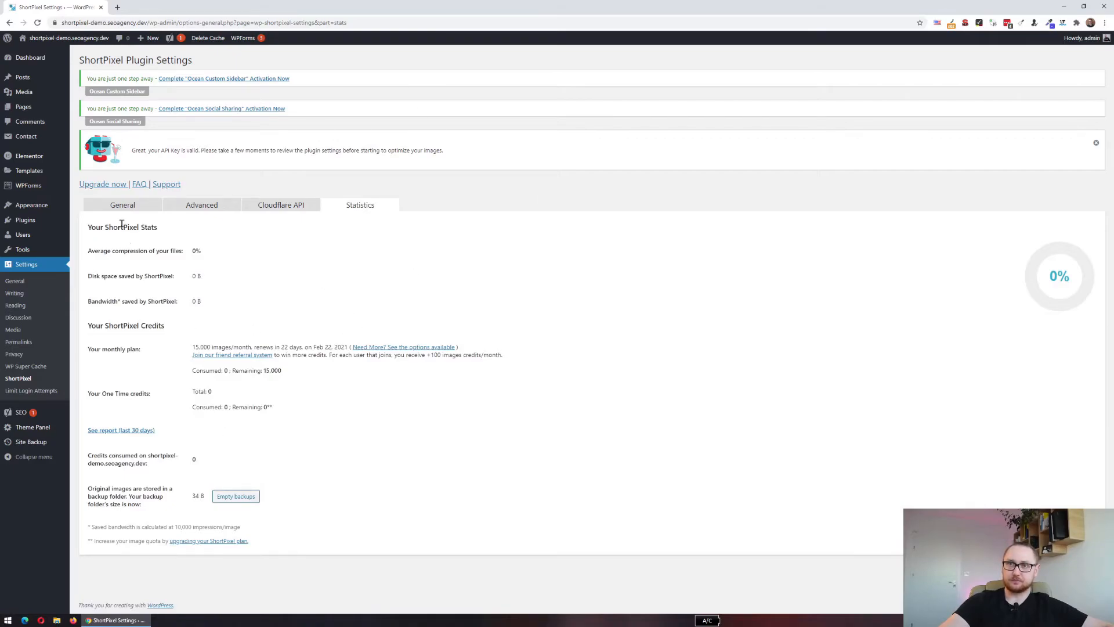
Try turning off the backup of original images in the general settings and turn it back on.
{"action": "left_click", "coordinate": [119, 210]}
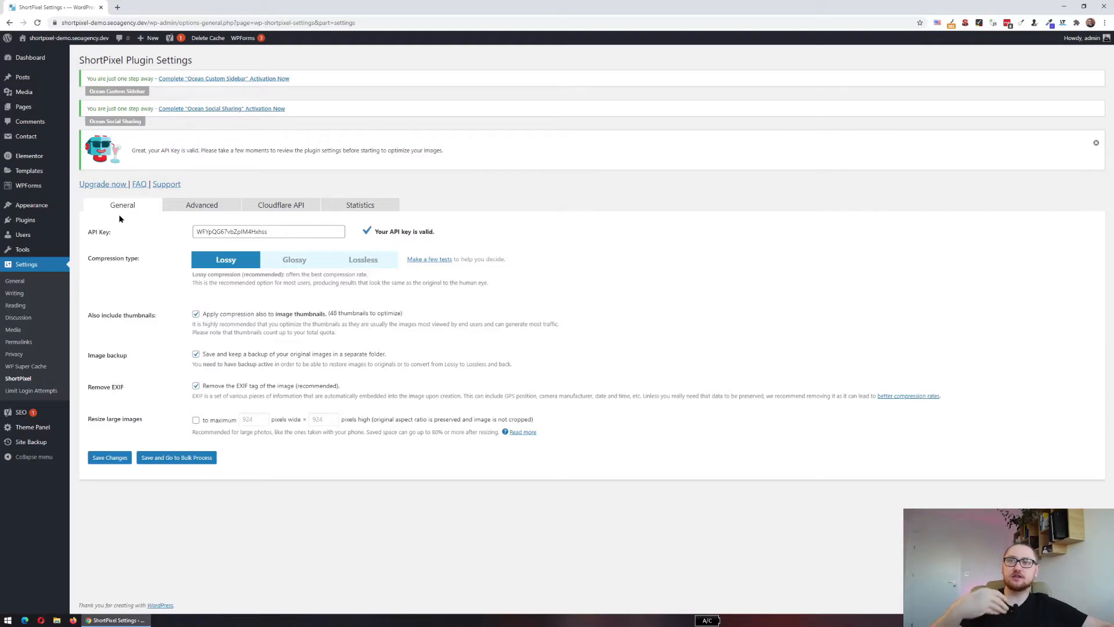
{"action": "left_click", "coordinate": [195, 354]}
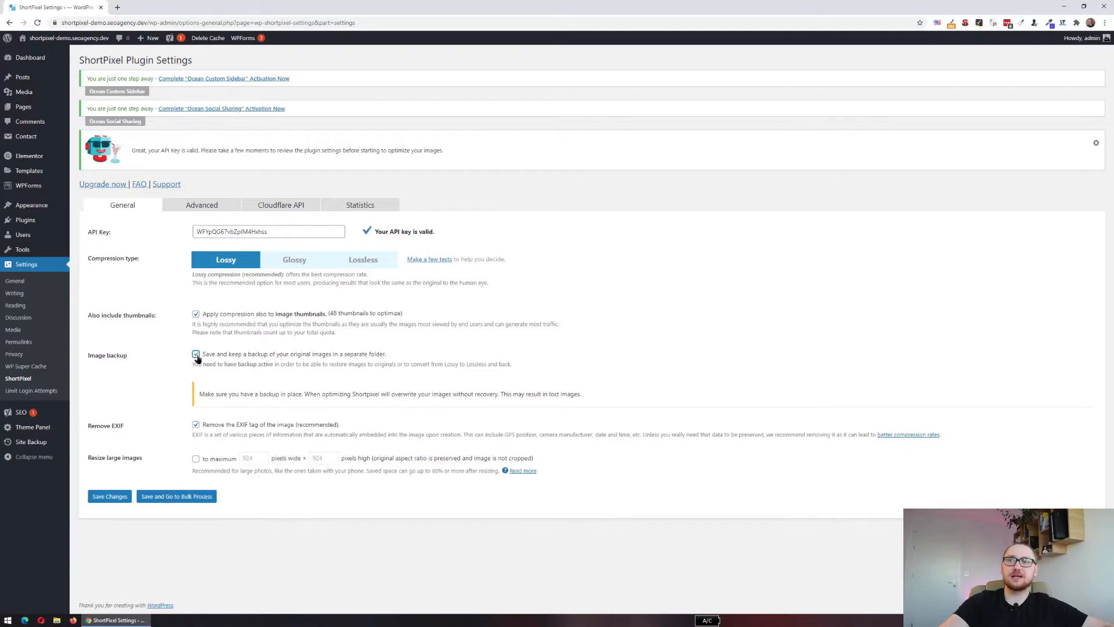
{"action": "left_click", "coordinate": [196, 356]}
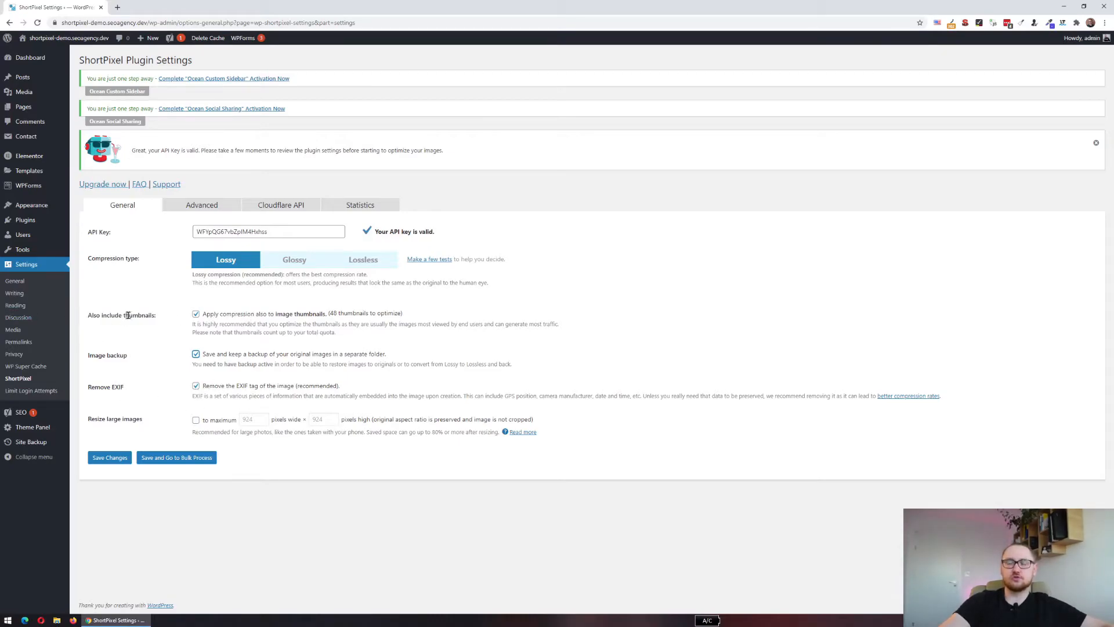
Review the advanced settings once more, from the WebP images option through to the excluded thumbnail sizes.
{"action": "left_click", "coordinate": [181, 208]}
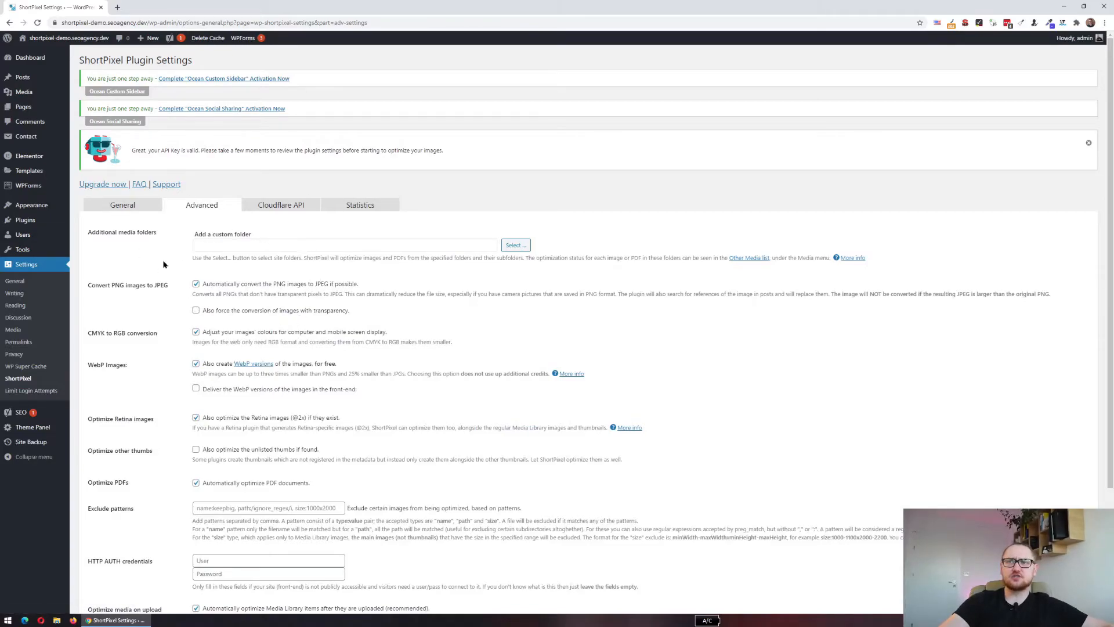
{"action": "scroll", "coordinate": [164, 287], "scroll_direction": "down", "scroll_amount": 1}
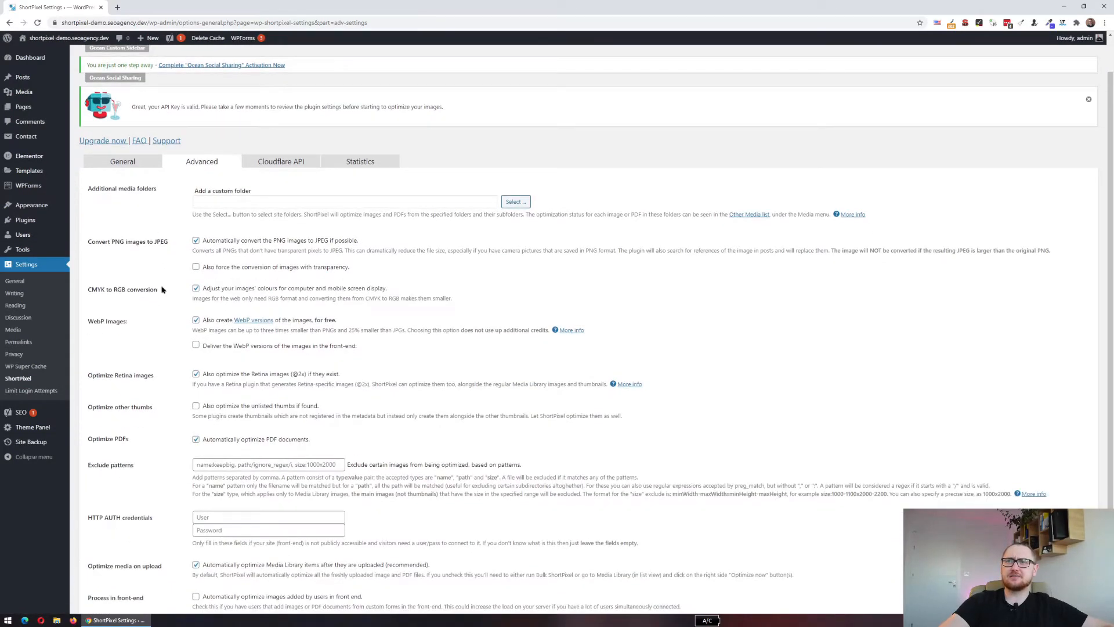
{"action": "scroll", "coordinate": [157, 287], "scroll_direction": "down", "scroll_amount": 2}
{"action": "left_click_drag", "start_coordinate": [89, 234], "coordinate": [140, 239]}
{"action": "left_click", "coordinate": [181, 302]}
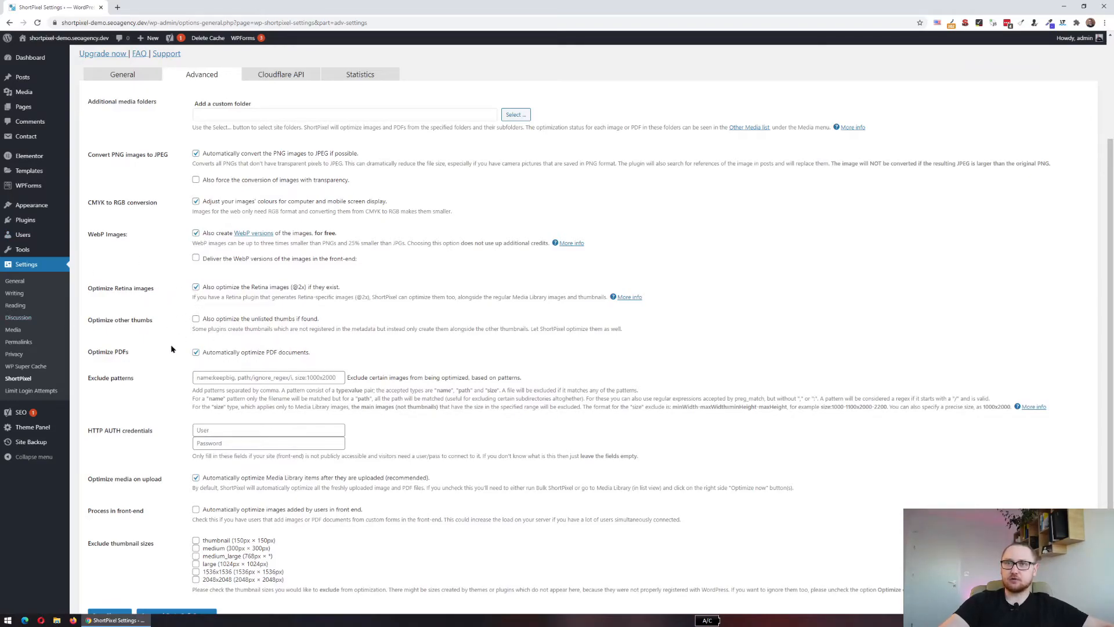
{"action": "scroll", "coordinate": [162, 349], "scroll_direction": "down", "scroll_amount": 1}
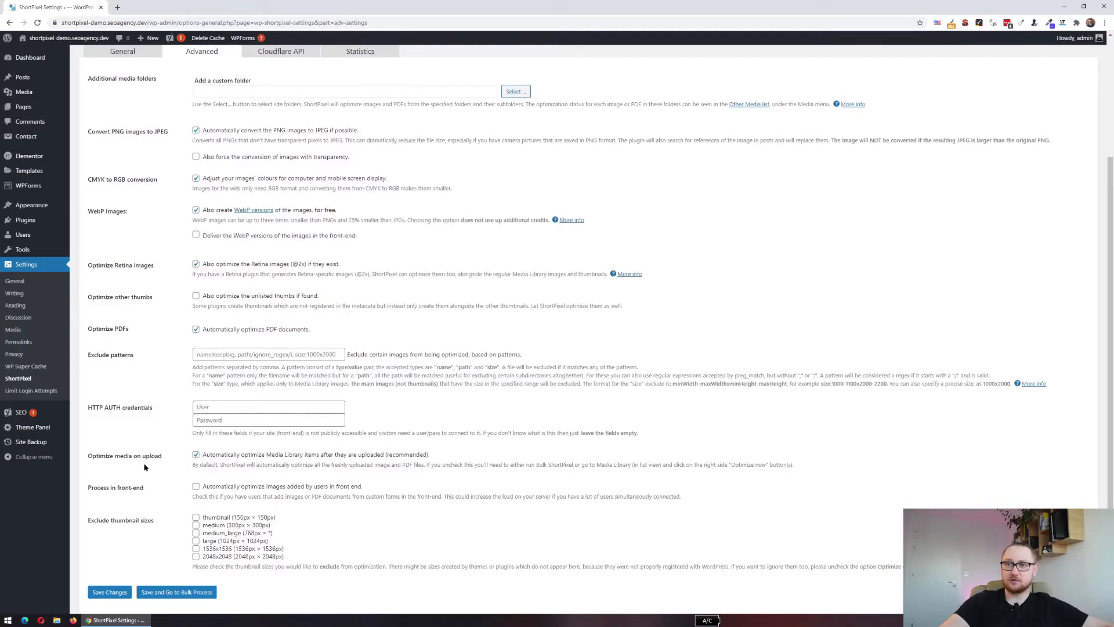
{"action": "scroll", "coordinate": [156, 455], "scroll_direction": "up", "scroll_amount": 3}
{"action": "scroll", "coordinate": [367, 215], "scroll_direction": "down", "scroll_amount": 3}
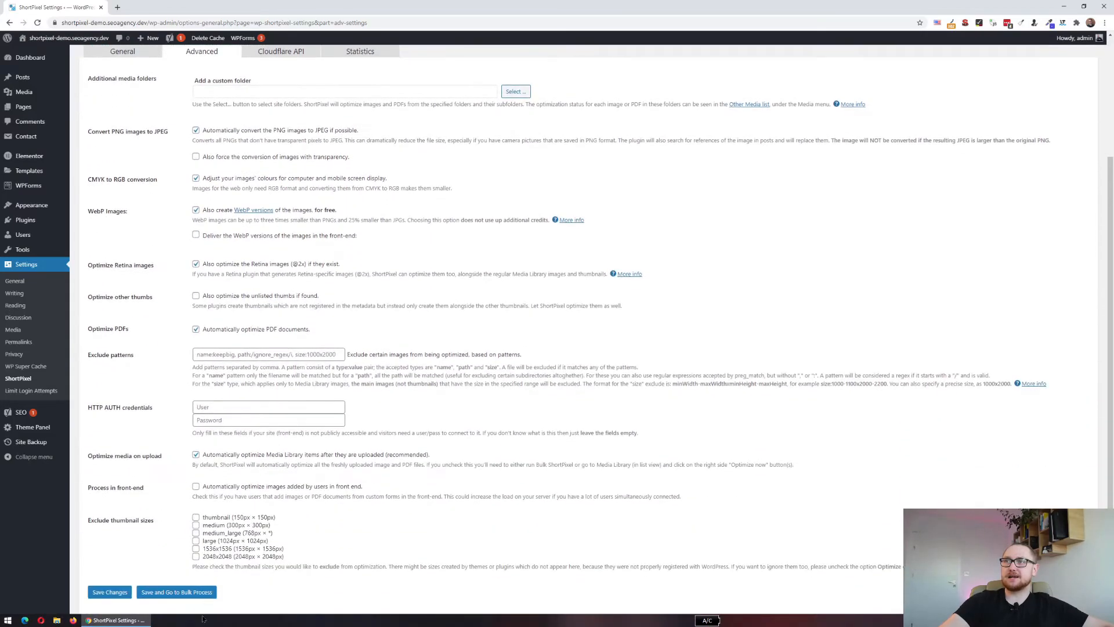
Save the ShortPixel settings and proceed to the bulk optimization page.
{"action": "left_click", "coordinate": [109, 593]}
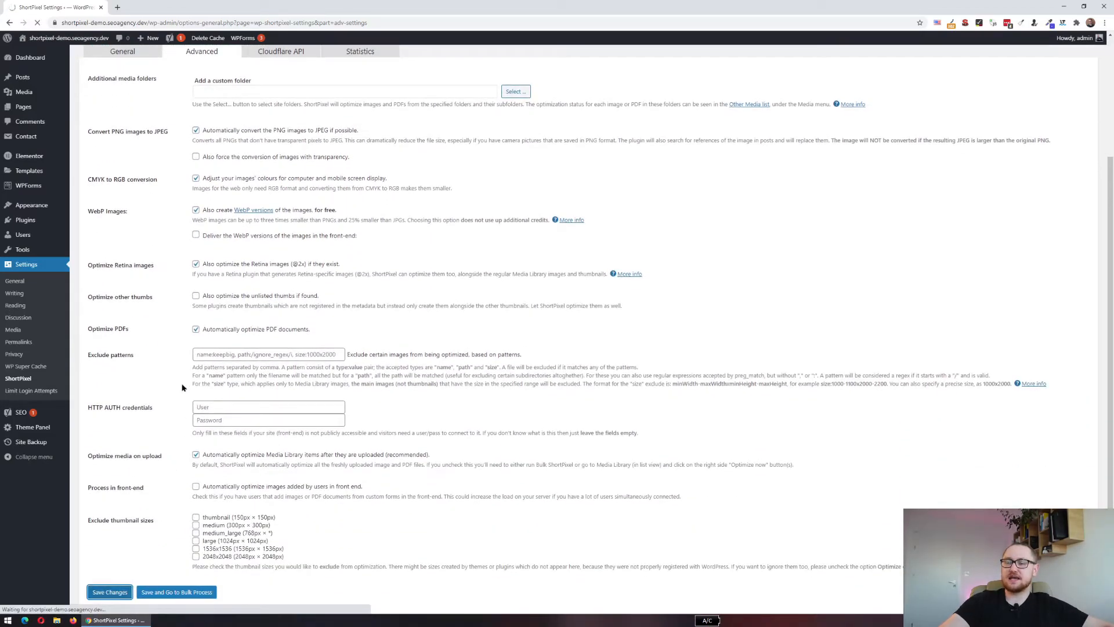
{"action": "scroll", "coordinate": [182, 388], "scroll_direction": "down", "scroll_amount": 3}
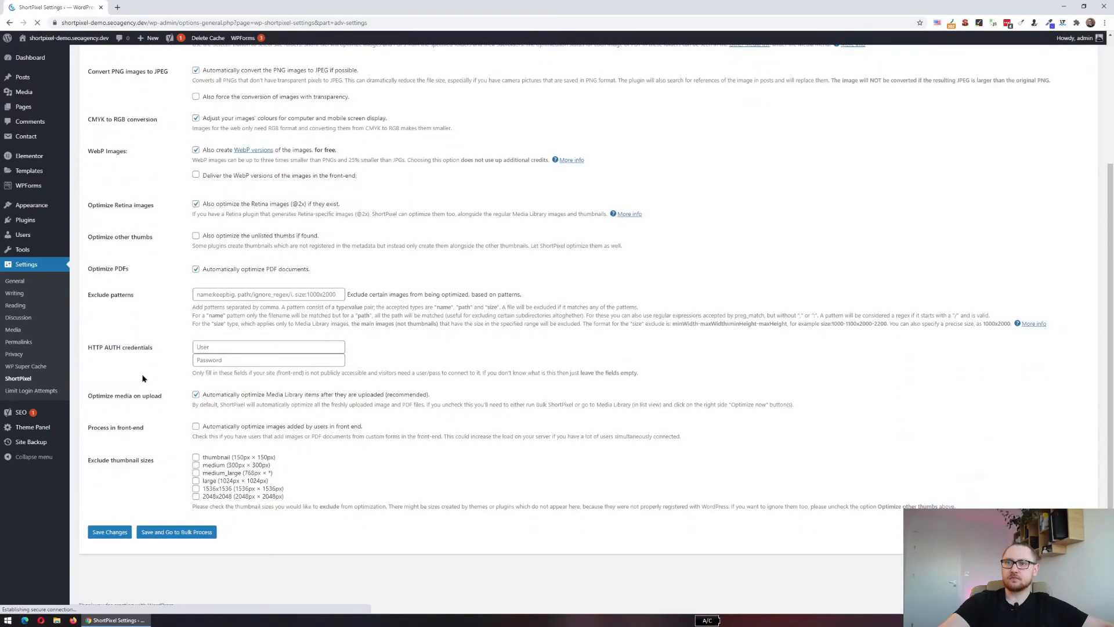
{"action": "left_click", "coordinate": [188, 532]}
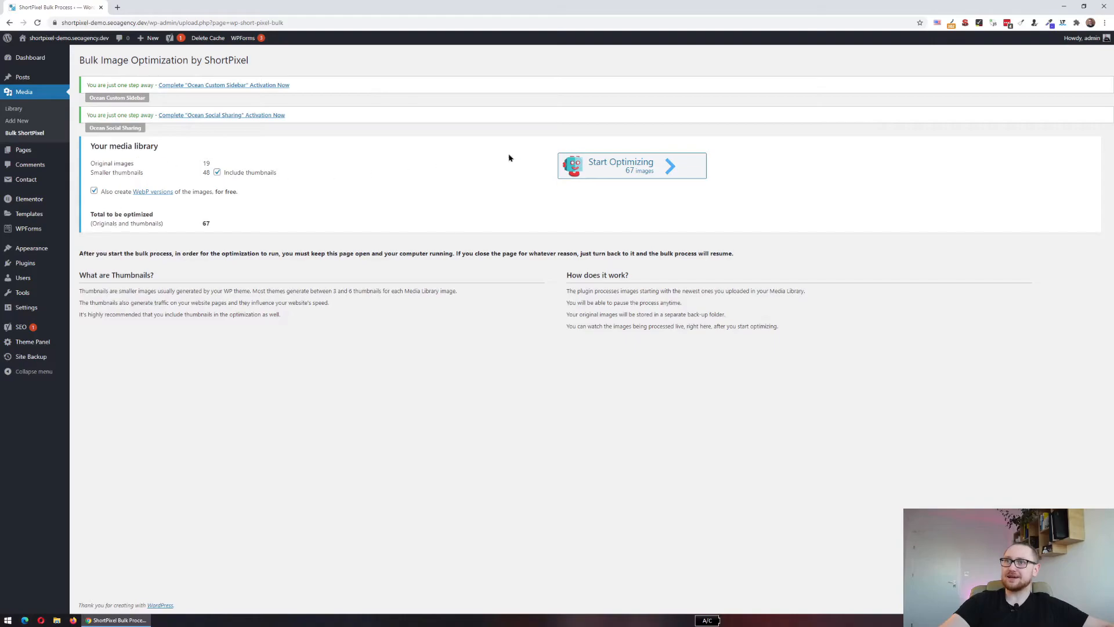
Check the original image and thumbnail counts, and start the bulk optimization with thumbnails and WebP versions included.
{"action": "left_click_drag", "start_coordinate": [91, 163], "coordinate": [219, 165]}
{"action": "left_click", "coordinate": [219, 165]}
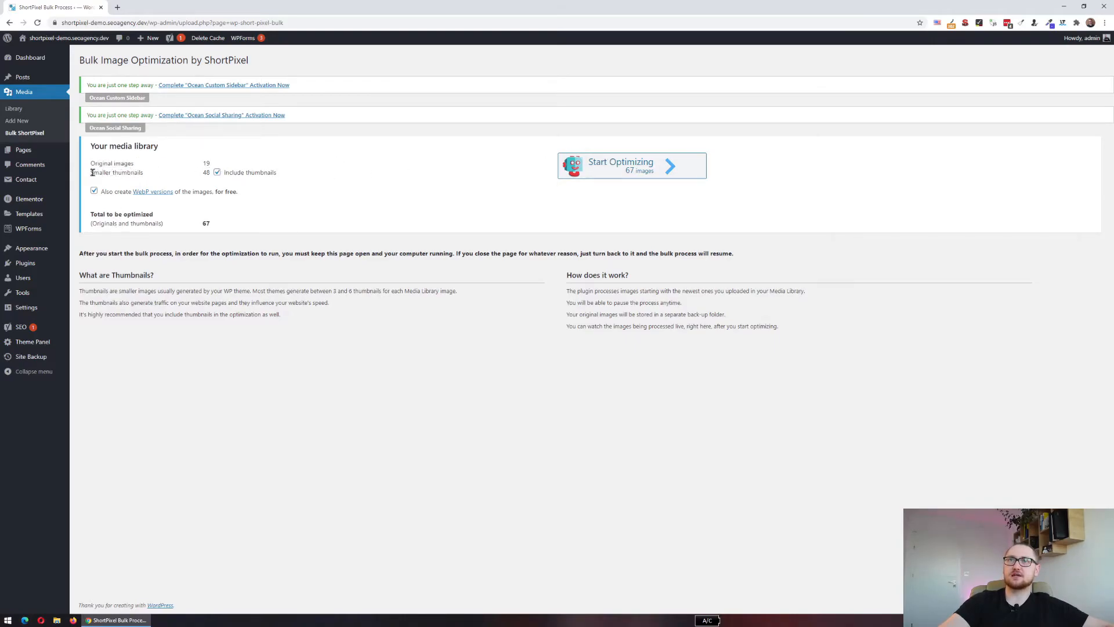
{"action": "left_click_drag", "start_coordinate": [92, 172], "coordinate": [277, 172]}
{"action": "left_click", "coordinate": [326, 174]}
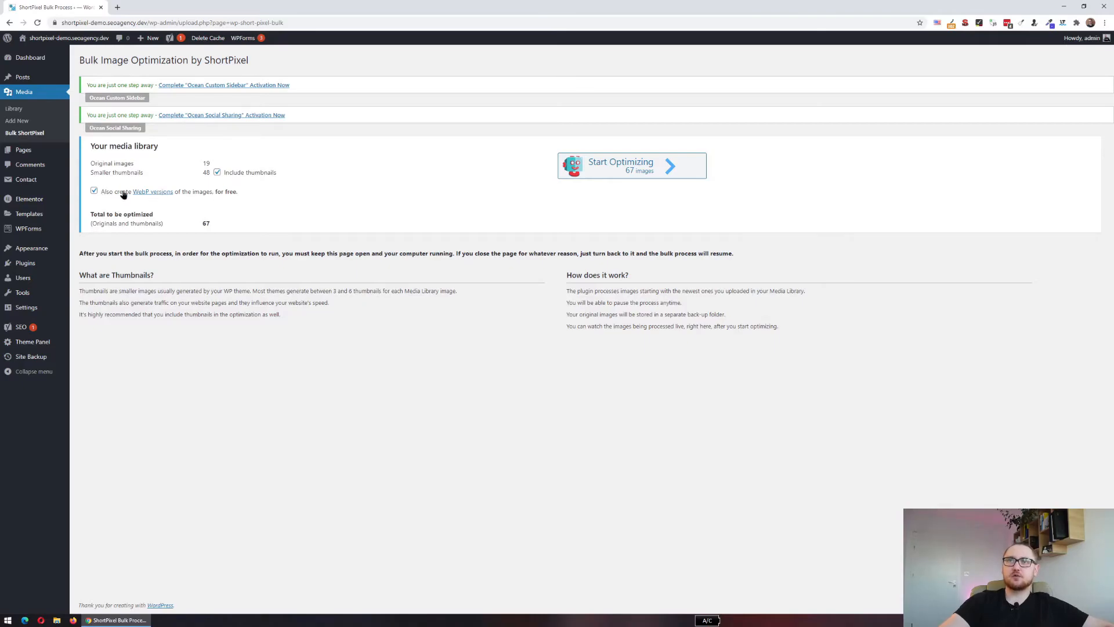
{"action": "left_click", "coordinate": [648, 171]}
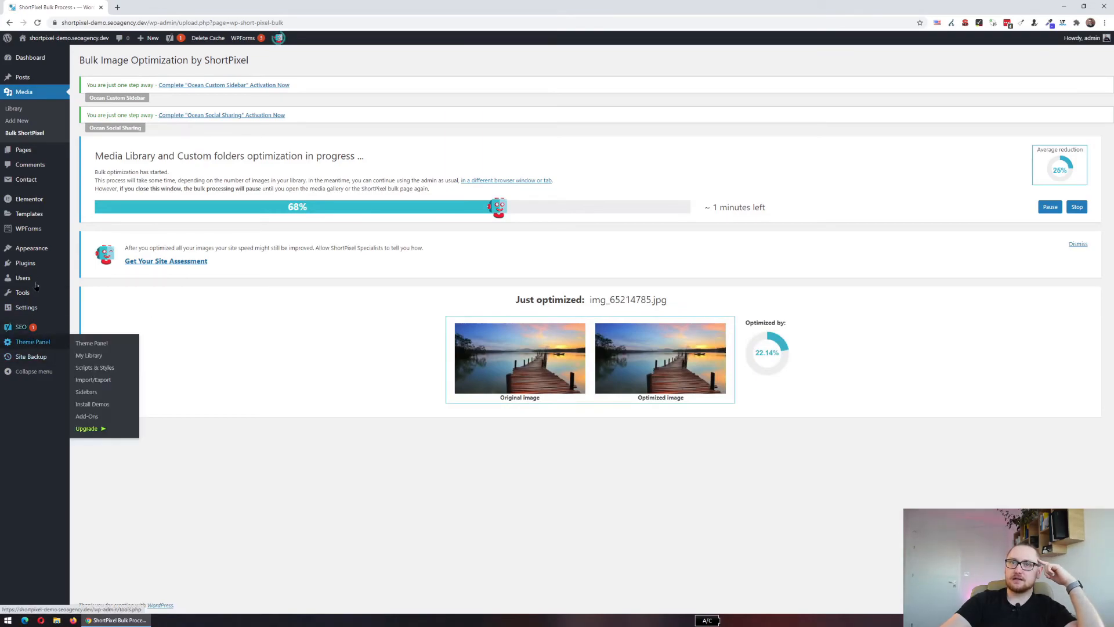
Open the WordPress dashboard in a separate browser tab and return to the bulk optimization progress.
{"action": "mouse_move", "coordinate": [32, 257]}
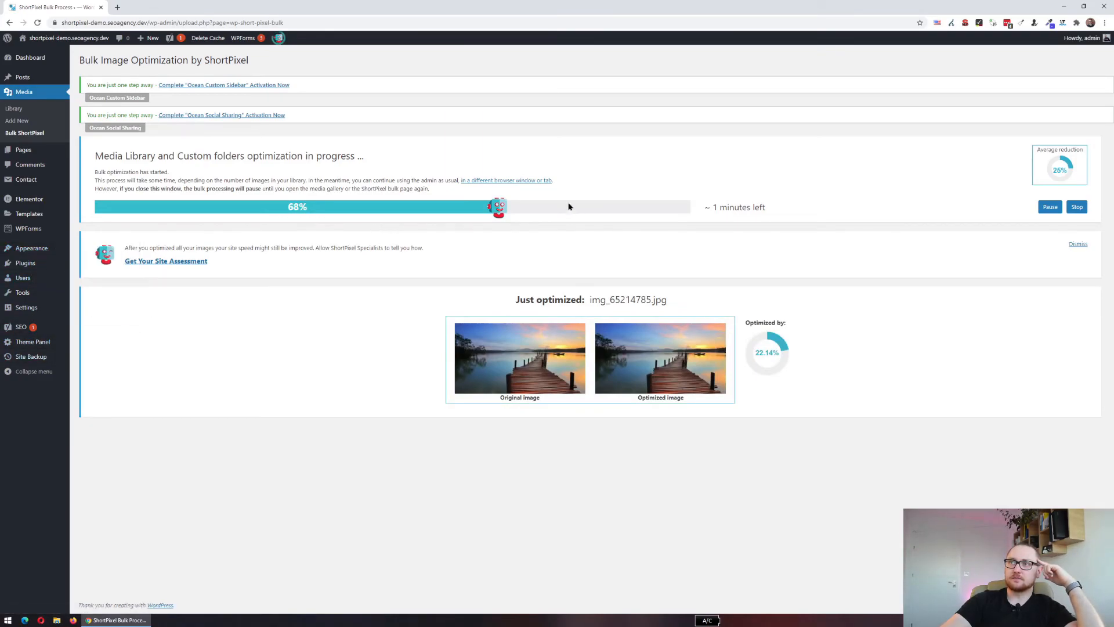
{"action": "middle_click", "coordinate": [522, 181]}
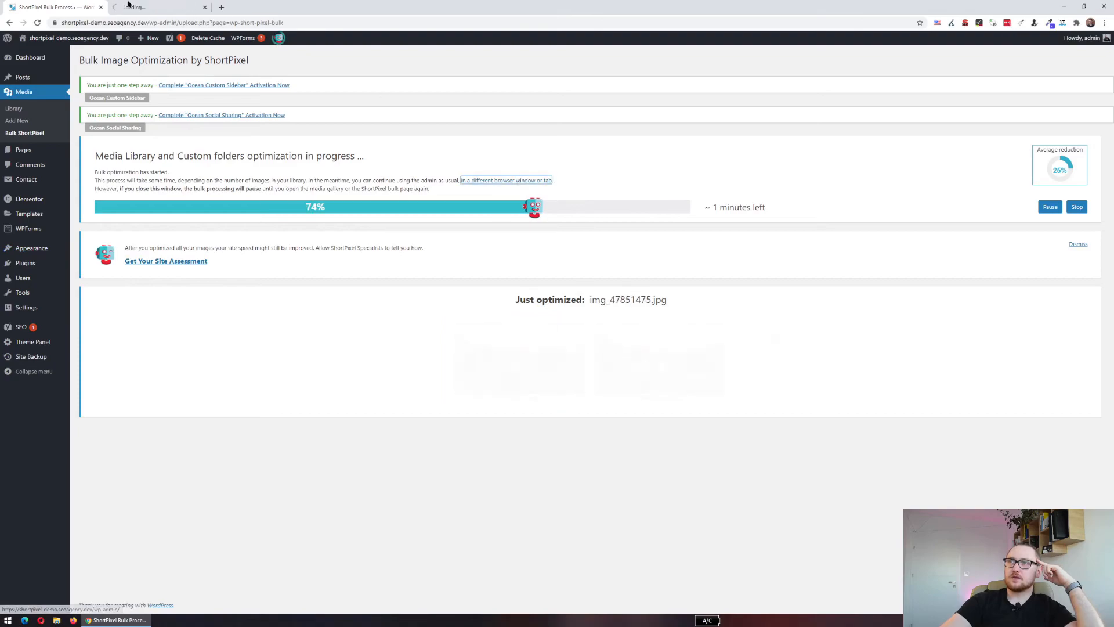
{"action": "left_click", "coordinate": [155, 7]}
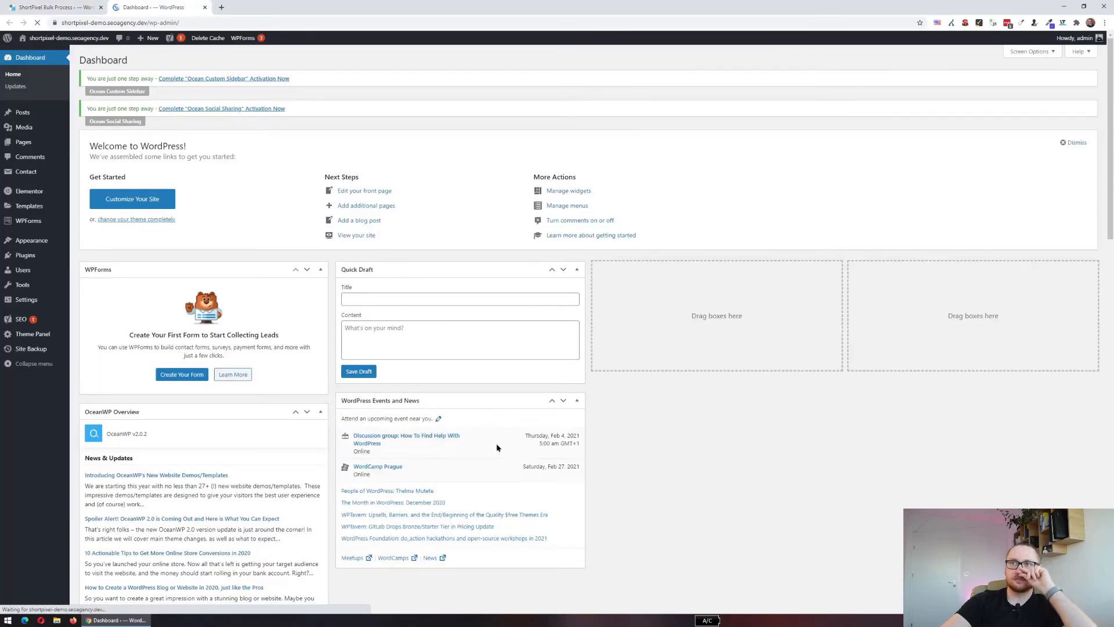
{"action": "left_click", "coordinate": [55, 7]}
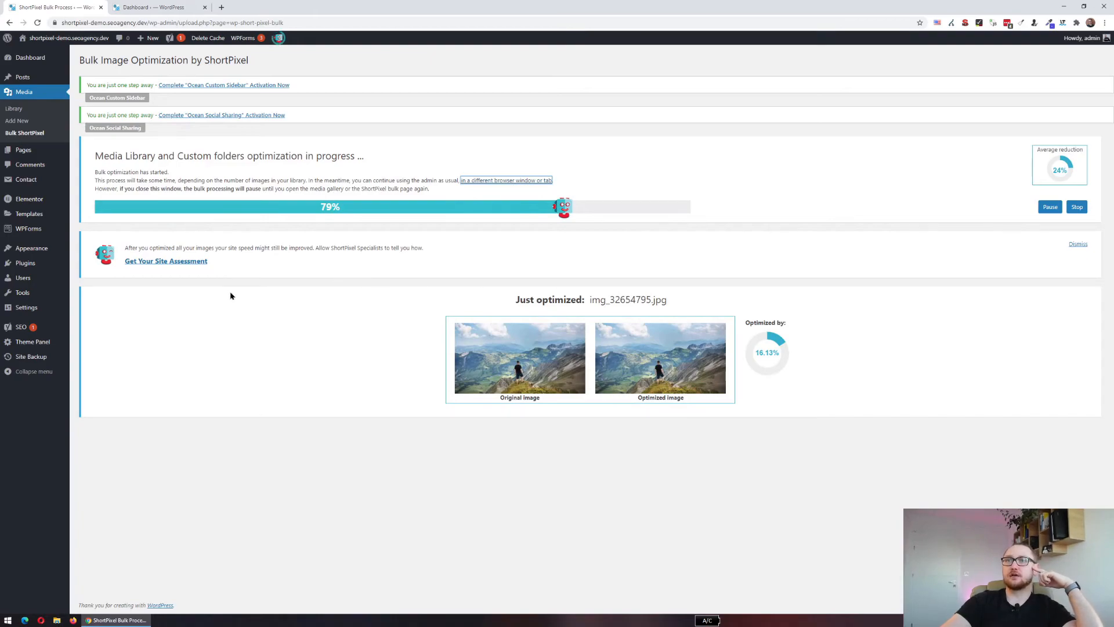
Open the ShortPixel settings in the separate dashboard tab and check the compression, disk space and bandwidth savings in its statistics.
{"action": "left_click", "coordinate": [155, 7]}
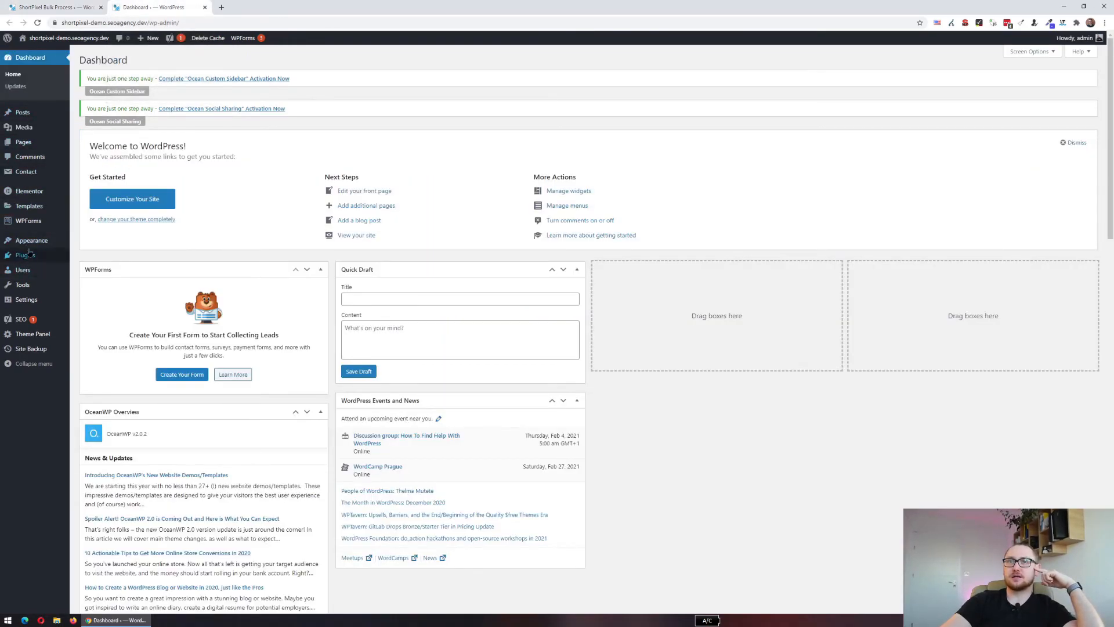
{"action": "mouse_move", "coordinate": [29, 257]}
{"action": "mouse_move", "coordinate": [26, 292]}
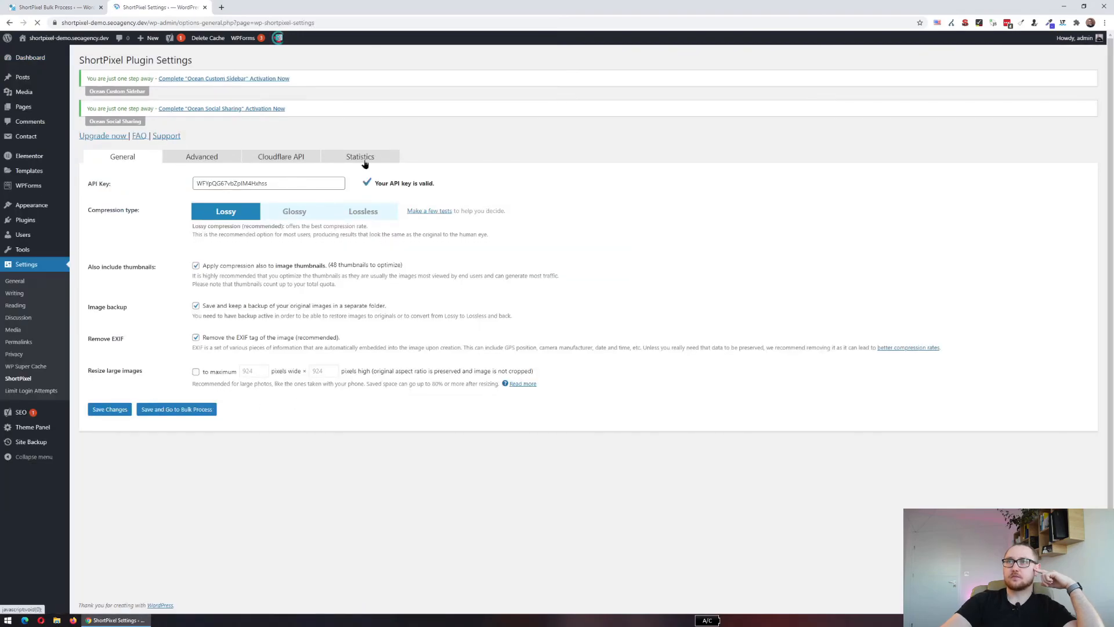
{"action": "left_click", "coordinate": [364, 163]}
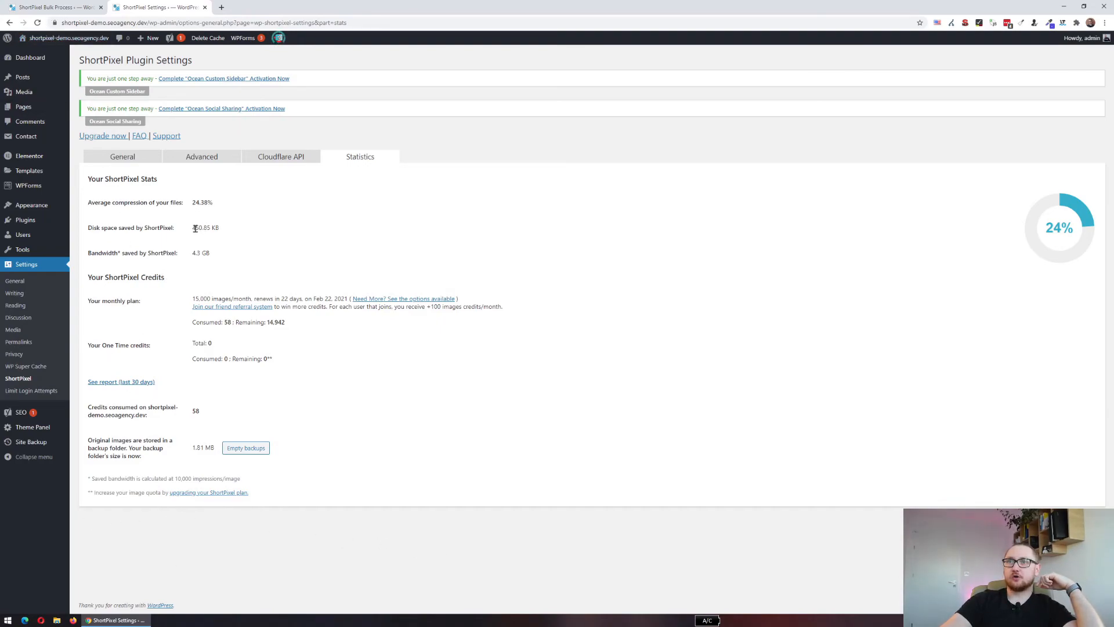
{"action": "left_click_drag", "start_coordinate": [233, 227], "coordinate": [248, 231]}
{"action": "left_click", "coordinate": [228, 224]}
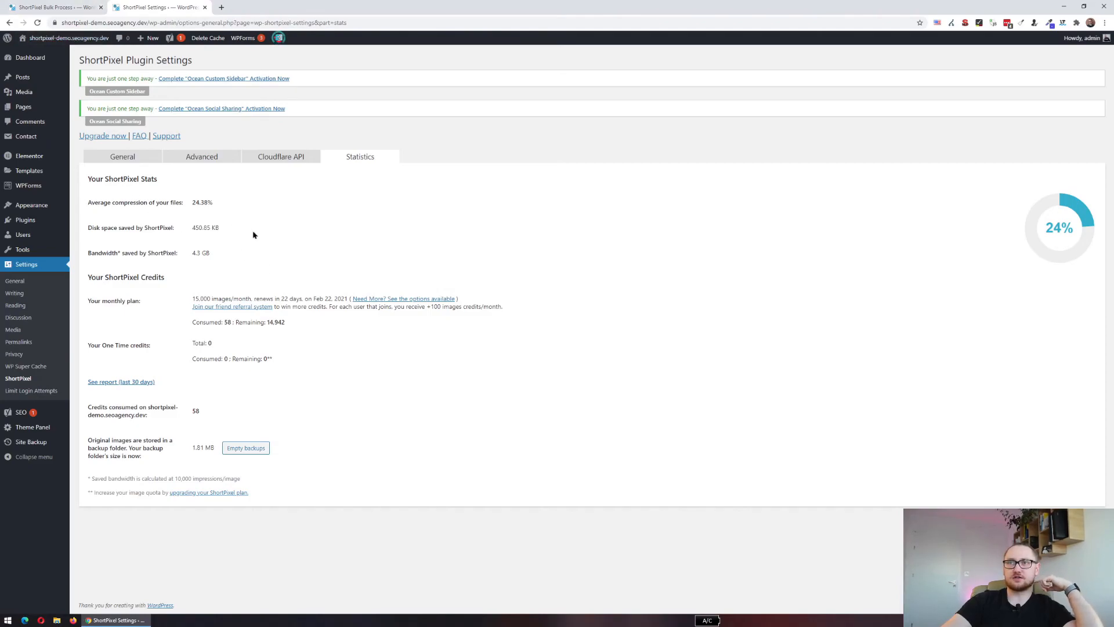
Return to the general ShortPixel settings, close that browser tab, and view the bulk optimization's detailed results summary.
{"action": "left_click", "coordinate": [120, 157]}
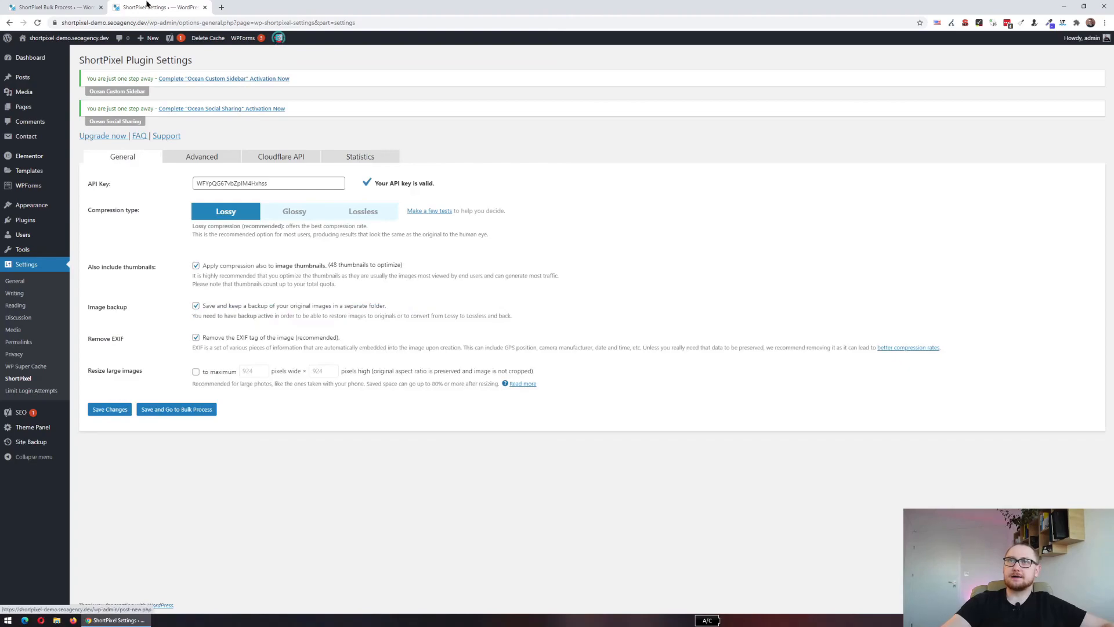
{"action": "middle_click", "coordinate": [148, 5]}
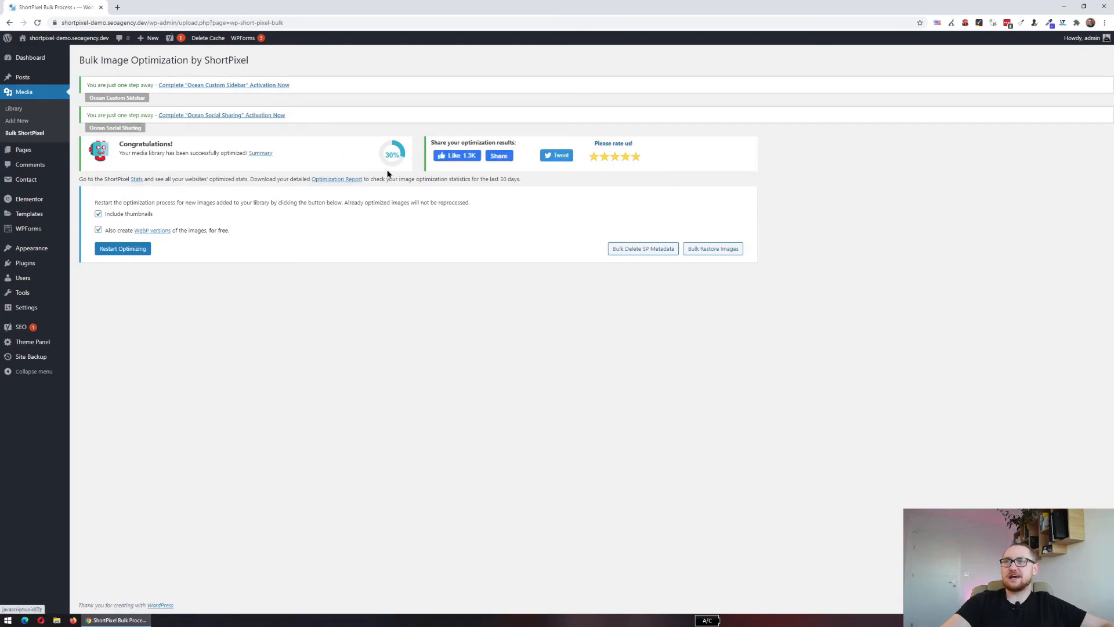
{"action": "mouse_move", "coordinate": [394, 155]}
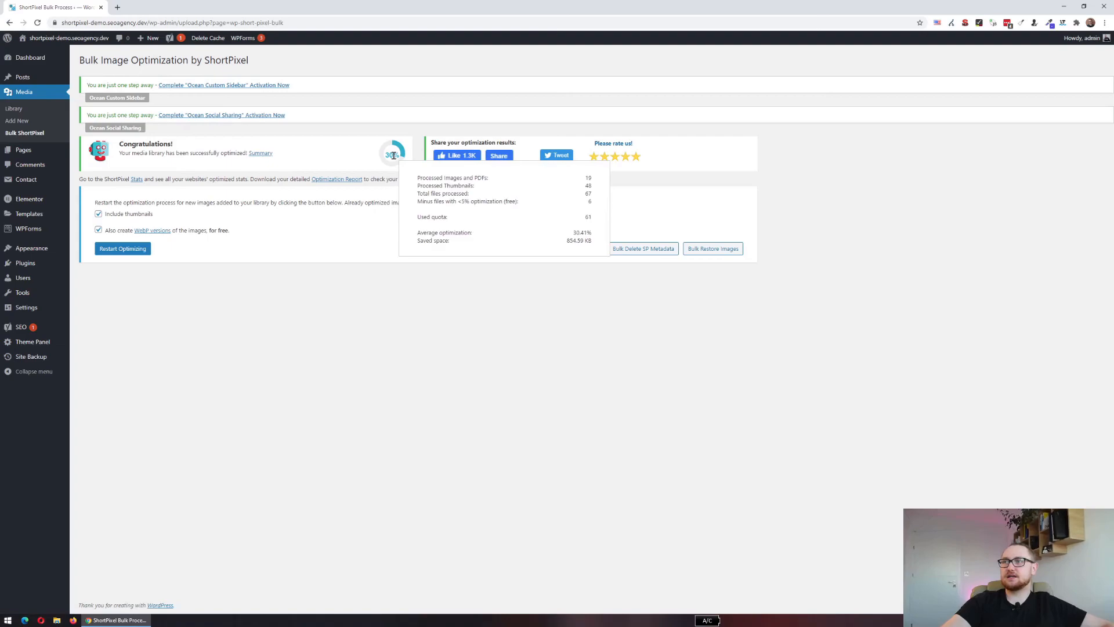